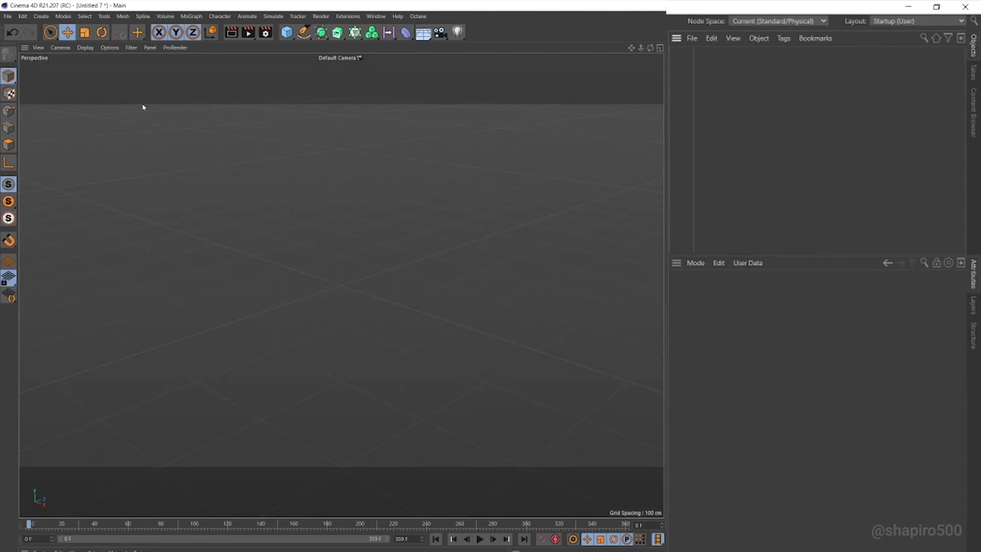
- Add a null object to the scene and rename it "whole scene"
{"action": "left_click_drag", "start_coordinate": [284, 36], "coordinate": [305, 43]}
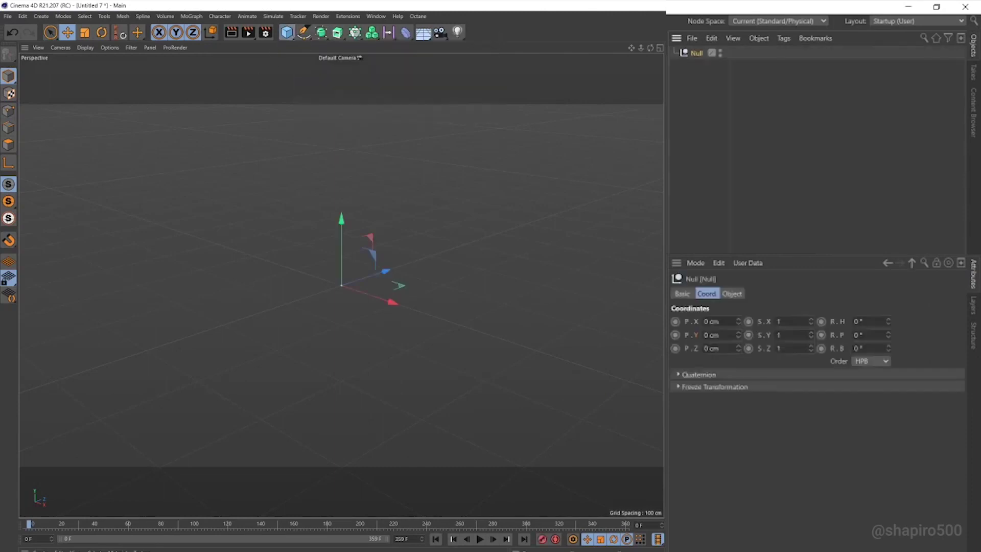
{"action": "double_click", "coordinate": [697, 54]}
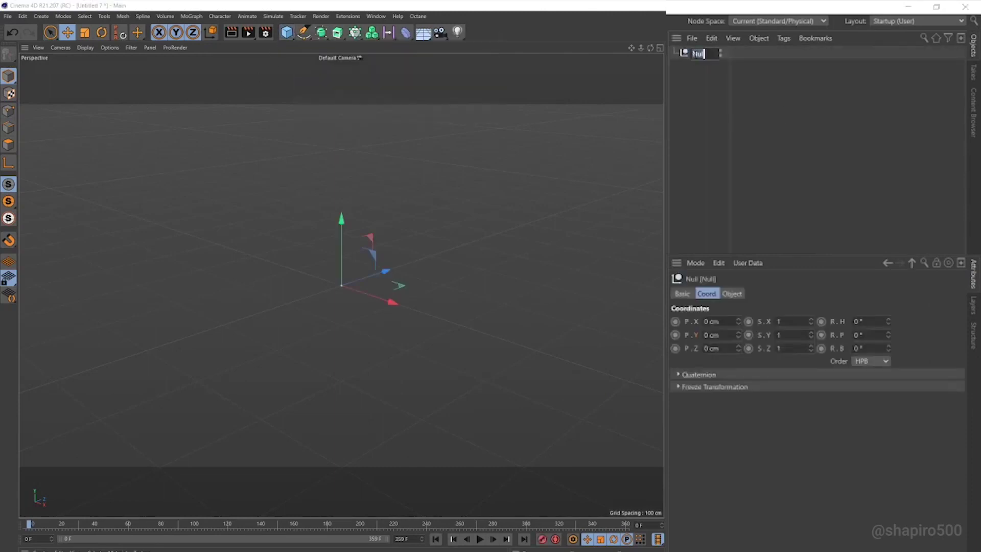
{"action": "type", "text": "whole scene"}
{"action": "key", "text": "Return"}
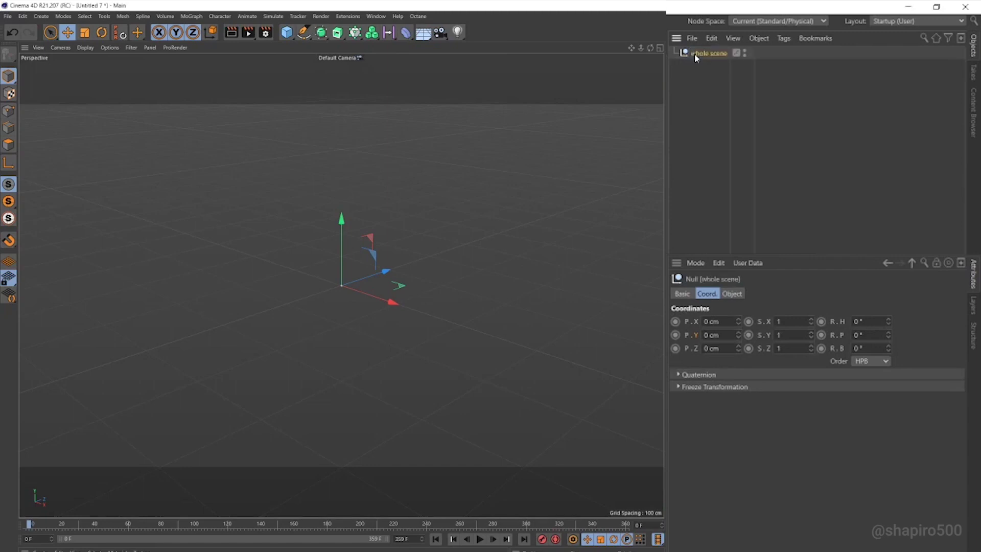
{"action": "left_click", "coordinate": [258, 147]}
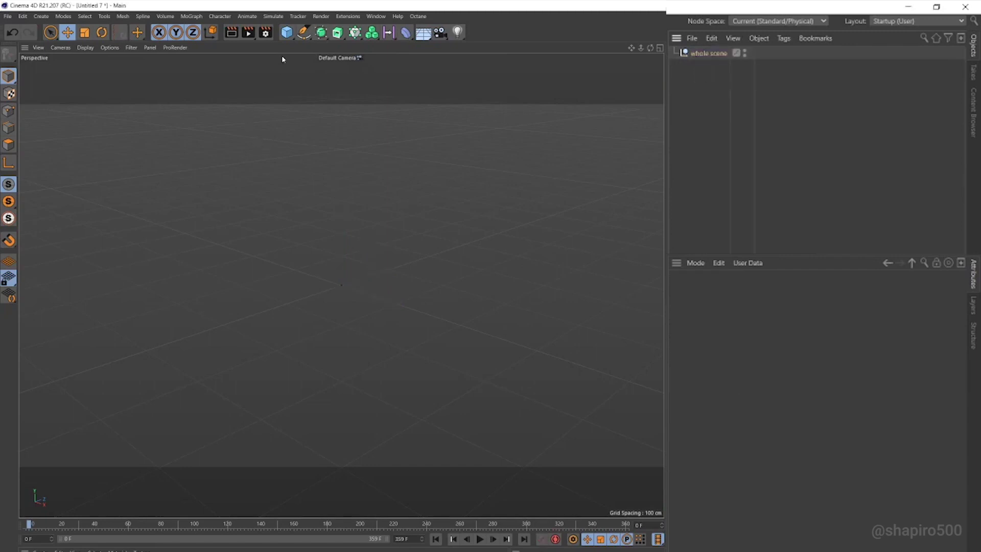
- Add a cube and make it a child of the whole scene null
{"action": "left_click", "coordinate": [287, 33]}
{"action": "right_click_drag", "start_coordinate": [448, 215], "coordinate": [368, 241], "text": "alt"}
{"action": "left_click_drag", "start_coordinate": [704, 68], "coordinate": [704, 69]}
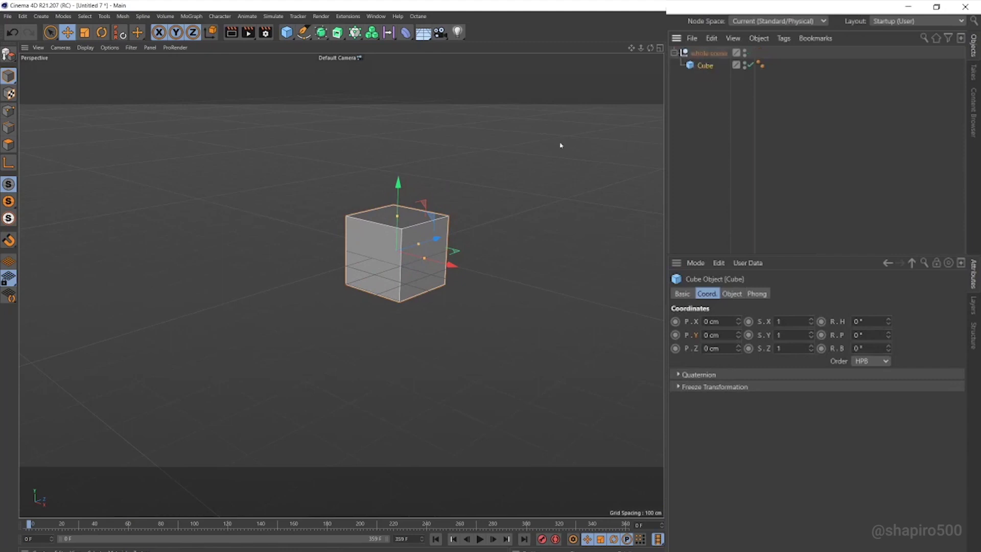
- Move and stretch the cube and duplicate it twice to form a staggered cluster of three blocks within the whole scene null
{"action": "left_click_drag", "start_coordinate": [452, 264], "coordinate": [517, 281]}
{"action": "left_click_drag", "start_coordinate": [486, 261], "coordinate": [522, 250]}
{"action": "left_click_drag", "start_coordinate": [526, 255], "coordinate": [485, 255], "text": "alt"}
{"action": "left_click_drag", "start_coordinate": [394, 191], "coordinate": [395, 238], "text": "ctrl"}
{"action": "left_click_drag", "start_coordinate": [395, 262], "coordinate": [548, 258]}
{"action": "left_click_drag", "start_coordinate": [596, 322], "coordinate": [443, 260], "text": "alt"}
{"action": "left_click", "coordinate": [708, 54]}
{"action": "left_click", "coordinate": [751, 120]}
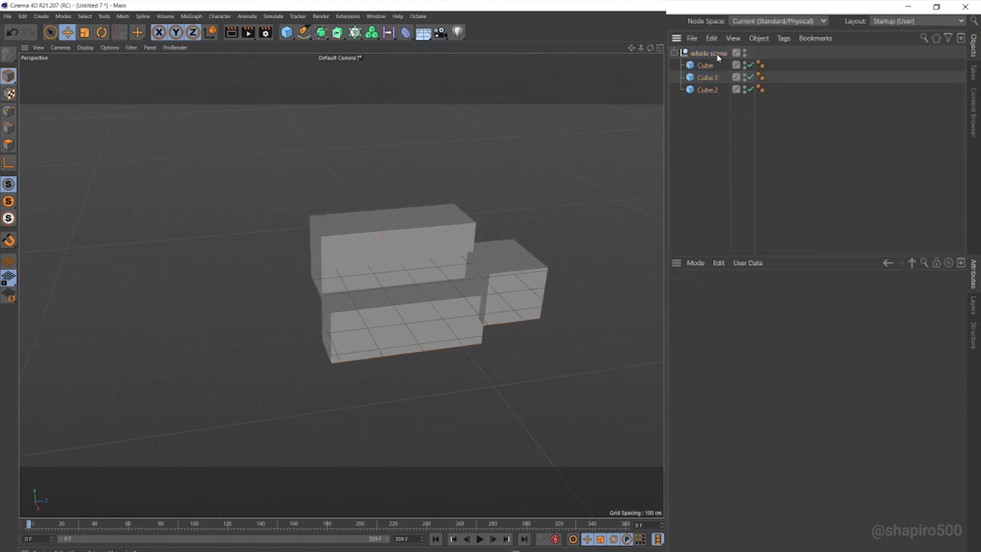
- Create an instance of the whole scene null
{"action": "left_click", "coordinate": [716, 54]}
{"action": "left_click", "coordinate": [321, 33]}
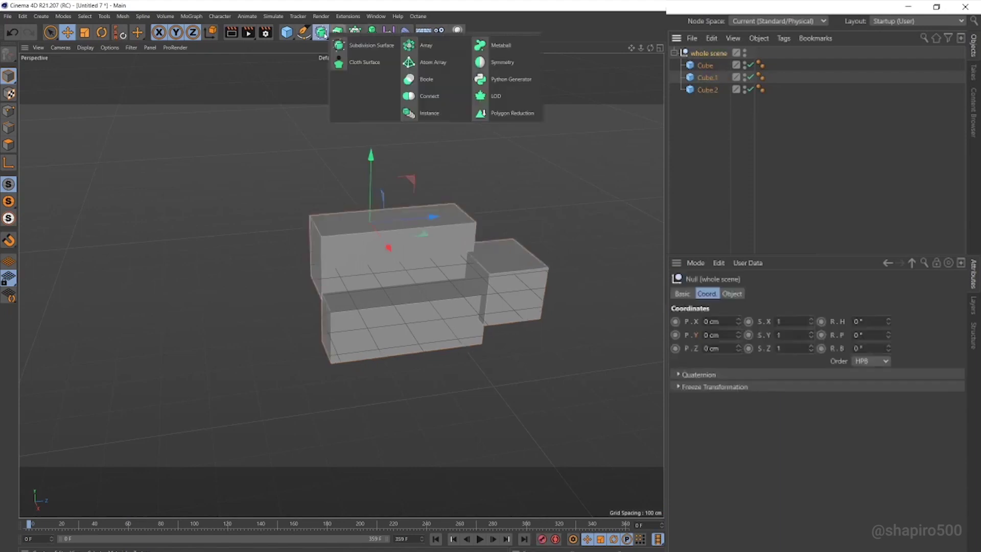
{"action": "left_click", "coordinate": [462, 117]}
{"action": "left_click", "coordinate": [745, 129]}
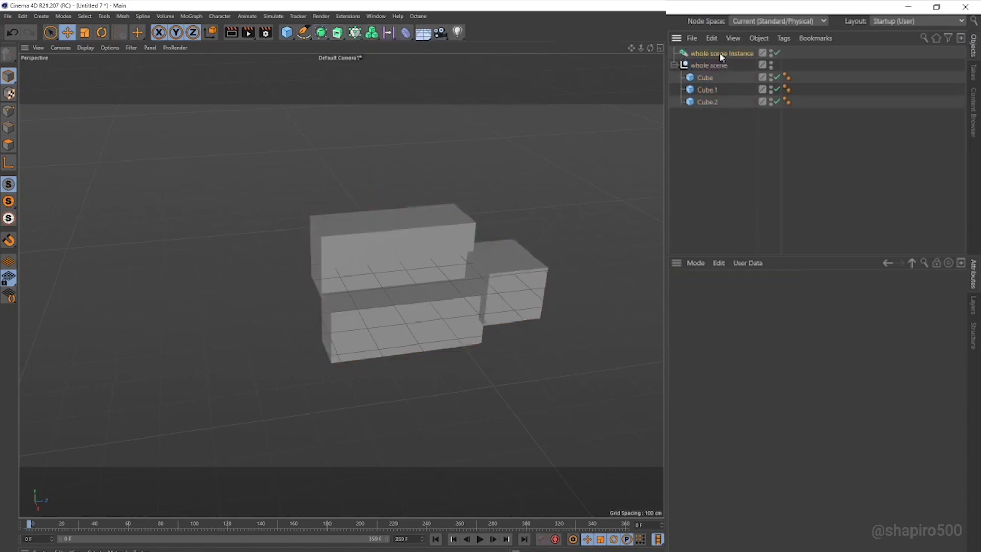
- Set the whole scene instance's mode to Render Instance
{"action": "left_click", "coordinate": [721, 53]}
{"action": "left_click", "coordinate": [732, 294]}
{"action": "left_click", "coordinate": [759, 334]}
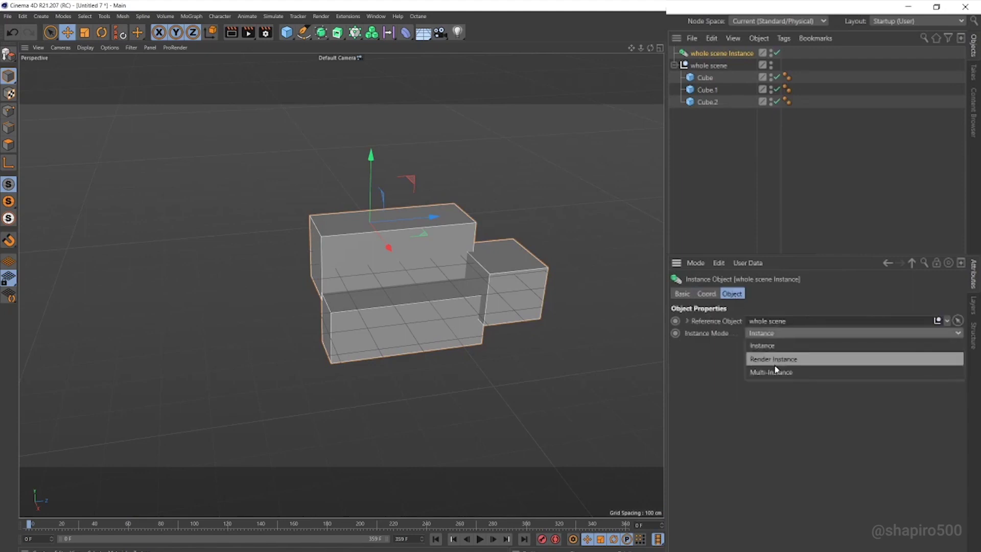
{"action": "left_click", "coordinate": [773, 359]}
{"action": "left_click", "coordinate": [745, 153]}
{"action": "left_click", "coordinate": [722, 54]}
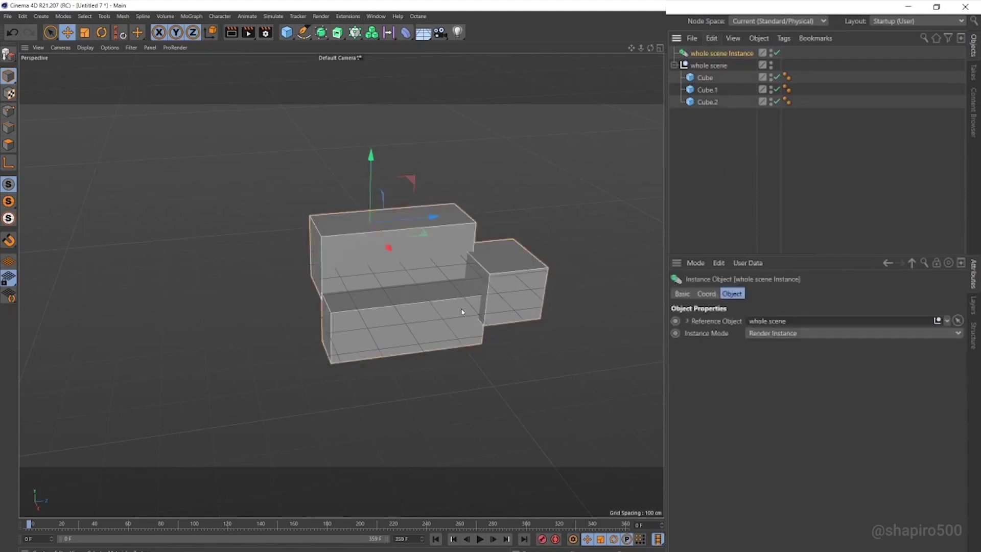
- Set the instance's heading rotation to 90° and its Y position to 180 cm
{"action": "left_click", "coordinate": [705, 294]}
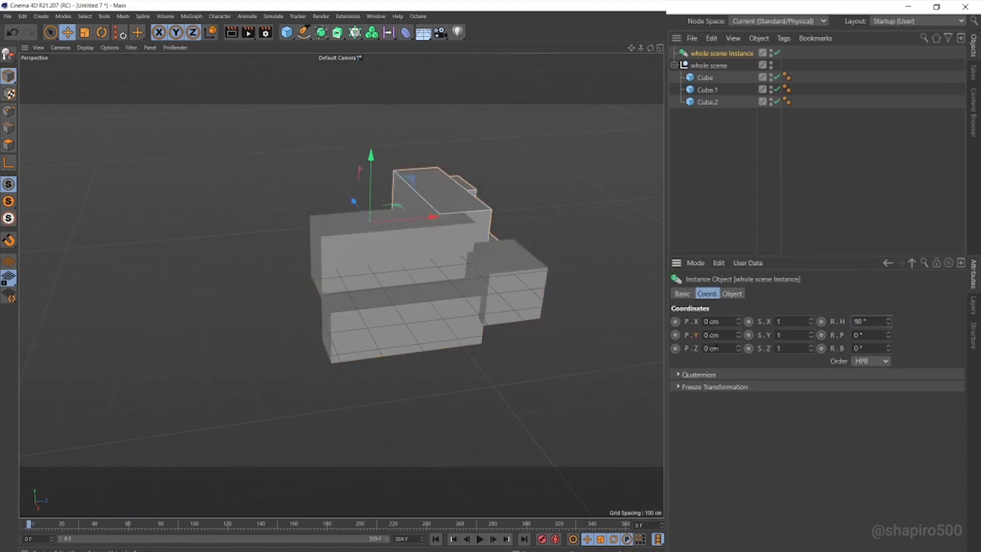
{"action": "left_click_drag", "start_coordinate": [738, 335], "coordinate": [738, 301]}
{"action": "key", "text": "Return"}
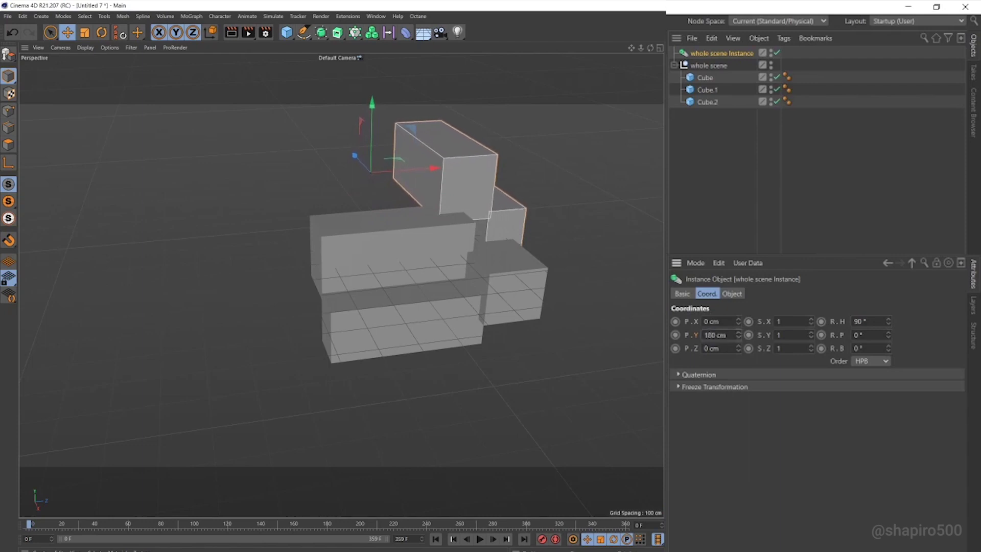
- Lengthen the original upper cube along its Z axis toward the instanced blocks
{"action": "left_click_drag", "start_coordinate": [542, 234], "coordinate": [588, 239], "text": "alt"}
{"action": "left_click_drag", "start_coordinate": [305, 235], "coordinate": [368, 376], "text": "alt"}
{"action": "left_click", "coordinate": [387, 377]}
{"action": "left_click_drag", "start_coordinate": [314, 416], "coordinate": [348, 389]}
{"action": "left_click", "coordinate": [325, 271]}
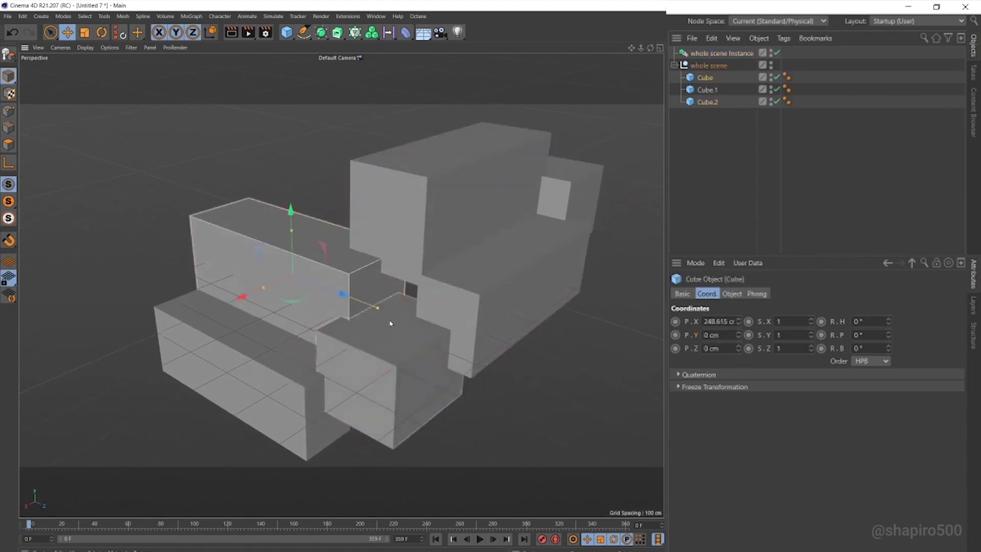
{"action": "left_click_drag", "start_coordinate": [376, 306], "coordinate": [394, 319]}
{"action": "left_click", "coordinate": [411, 337]}
- Reposition the lower front cube, Cube.1, raising it by about 31 cm
{"action": "left_click", "coordinate": [311, 384]}
{"action": "mouse_move", "coordinate": [213, 384]}
{"action": "left_mouse_down"}
{"action": "mouse_move", "coordinate": [189, 398]}
{"action": "mouse_move", "coordinate": [210, 386]}
{"action": "left_mouse_up"}
{"action": "left_click_drag", "start_coordinate": [243, 327], "coordinate": [242, 313]}
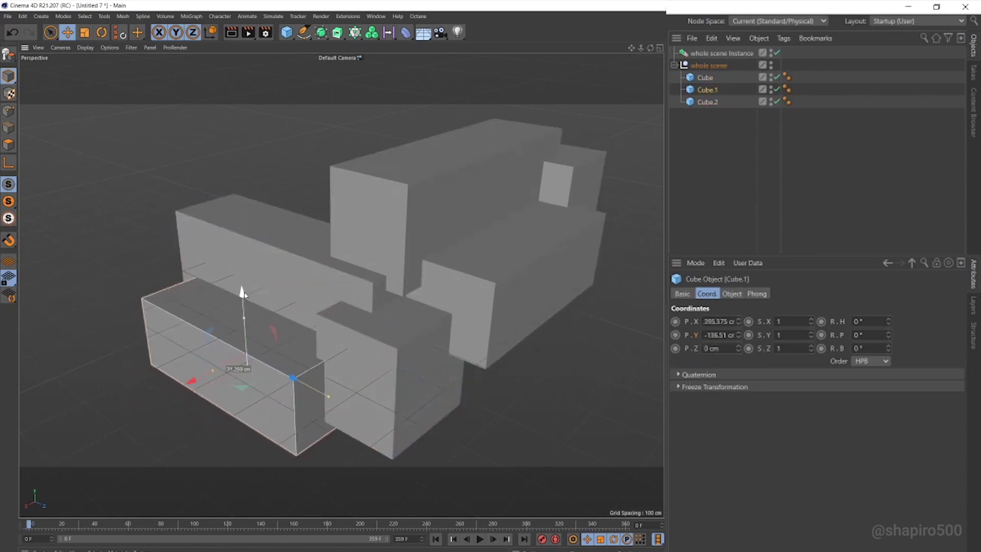
{"action": "left_click", "coordinate": [250, 271]}
{"action": "left_click_drag", "start_coordinate": [230, 352], "coordinate": [256, 370], "text": "alt"}
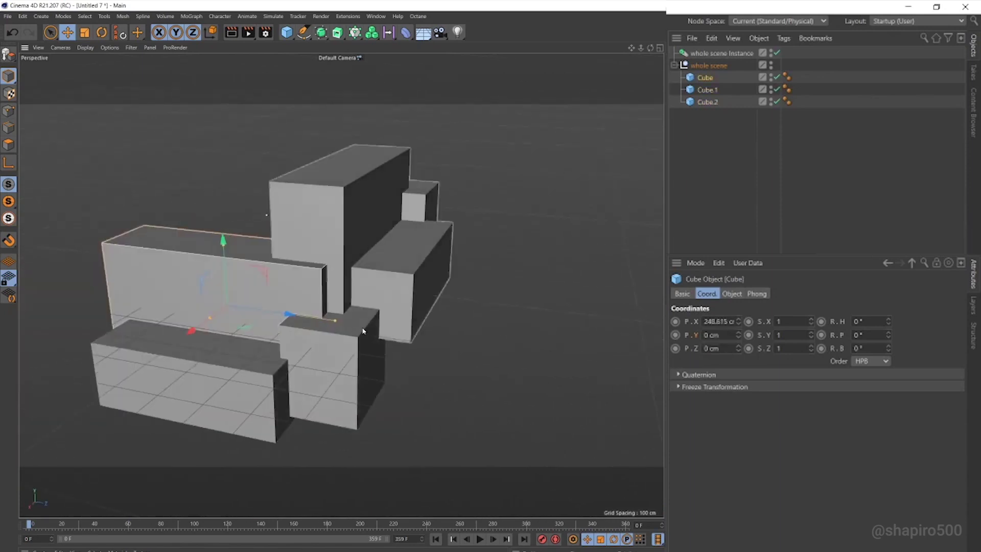
{"action": "scroll", "coordinate": [351, 306], "scroll_direction": "down", "scroll_amount": 3}
{"action": "left_click_drag", "start_coordinate": [351, 306], "coordinate": [419, 270], "text": "alt"}
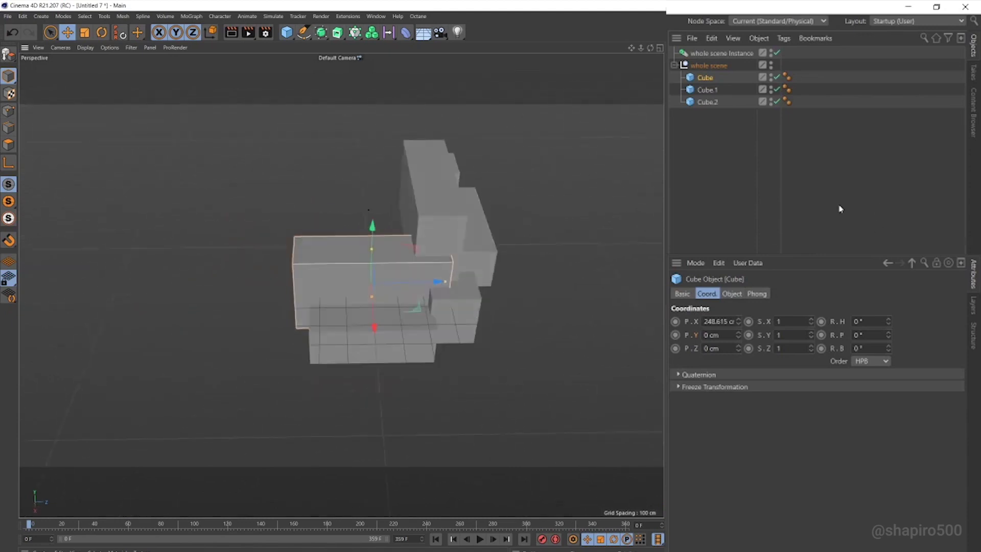
- Duplicate the whole scene instance and set the copy's heading rotation to -90°
{"action": "left_click", "coordinate": [838, 208]}
{"action": "left_click_drag", "start_coordinate": [744, 179], "coordinate": [734, 166], "text": "ctrl"}
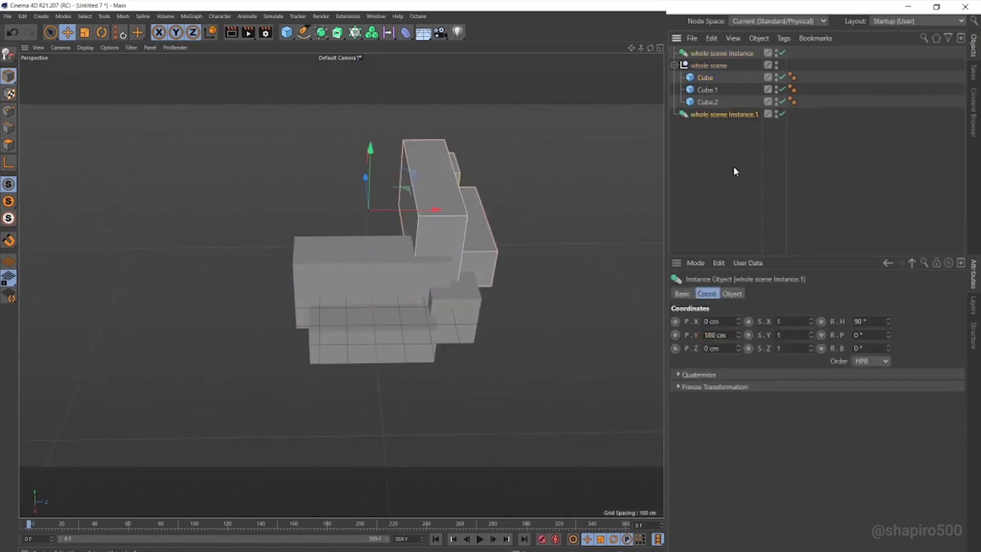
{"action": "left_click", "coordinate": [733, 167]}
{"action": "left_click", "coordinate": [725, 114]}
{"action": "left_click", "coordinate": [875, 321]}
{"action": "type", "text": "-90"}
{"action": "key", "text": "Return"}
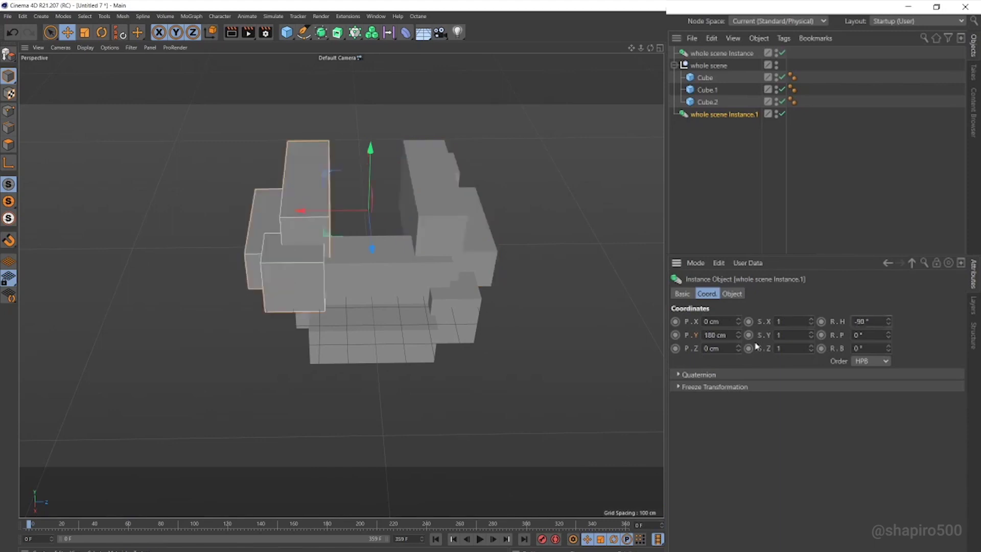
- Set the second instance's Y position to -180 cm
{"action": "left_click_drag", "start_coordinate": [725, 335], "coordinate": [704, 335]}
{"action": "type", "text": "-"}
{"action": "key", "text": "Return"}
{"action": "left_click", "coordinate": [725, 176]}
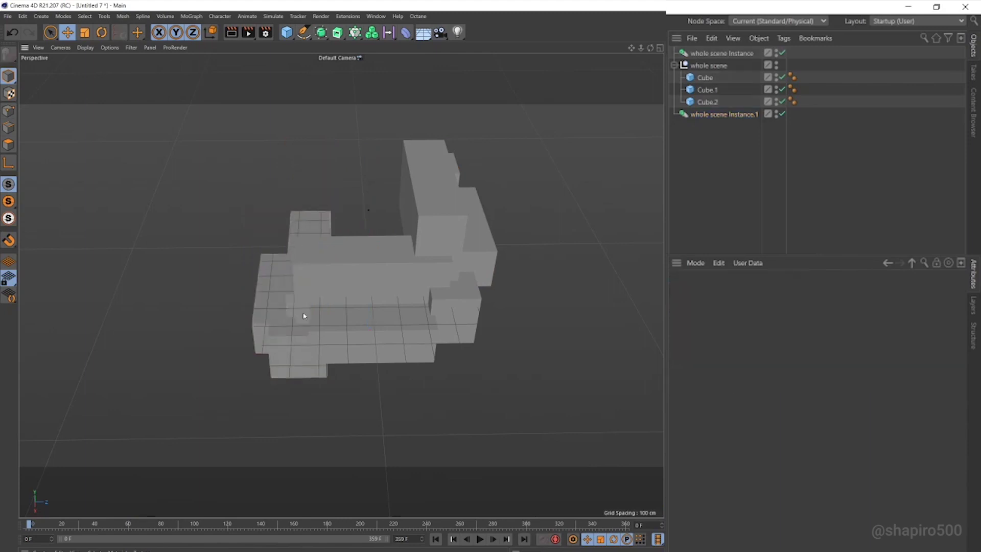
- Add a camera from a raised three-quarter view of the stacked blocks and look through it
{"action": "left_click_drag", "start_coordinate": [304, 313], "coordinate": [426, 259], "text": "alt"}
{"action": "left_click_drag", "start_coordinate": [241, 335], "coordinate": [327, 274], "text": "alt"}
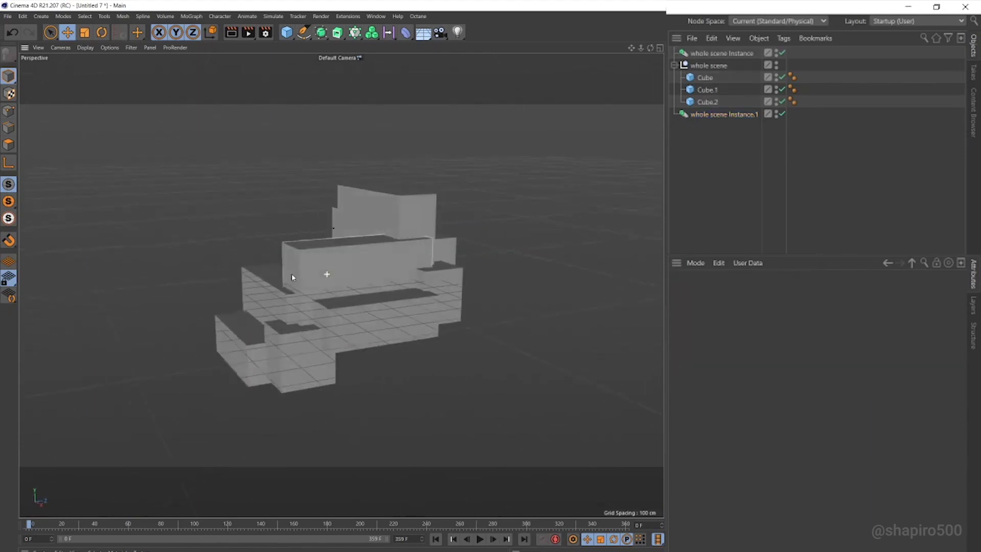
{"action": "left_click", "coordinate": [278, 327]}
{"action": "left_click", "coordinate": [965, 146]}
{"action": "left_click_drag", "start_coordinate": [358, 220], "coordinate": [372, 263], "text": "alt"}
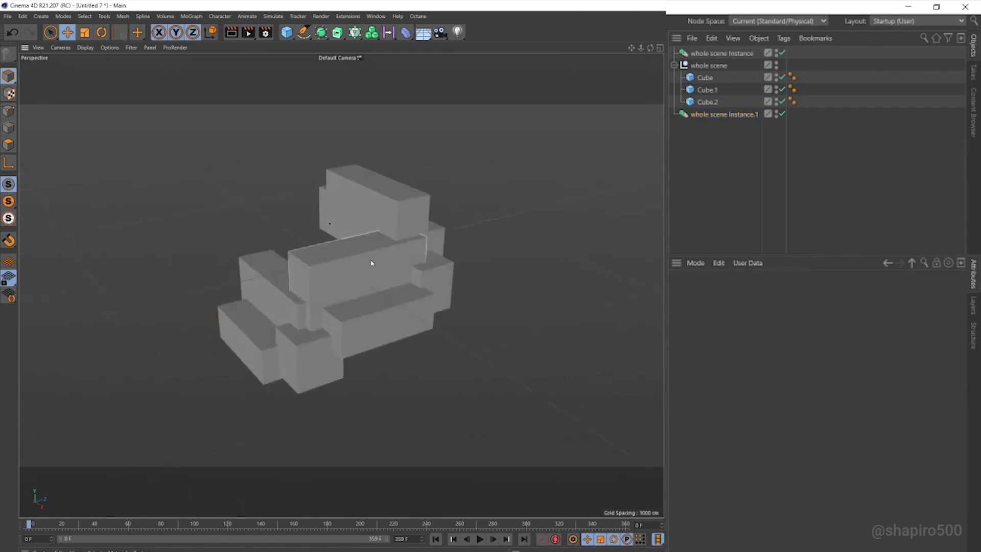
{"action": "scroll", "coordinate": [372, 298], "scroll_direction": "up", "scroll_amount": 2}
{"action": "middle_click_drag", "start_coordinate": [371, 298], "coordinate": [404, 279], "text": "alt"}
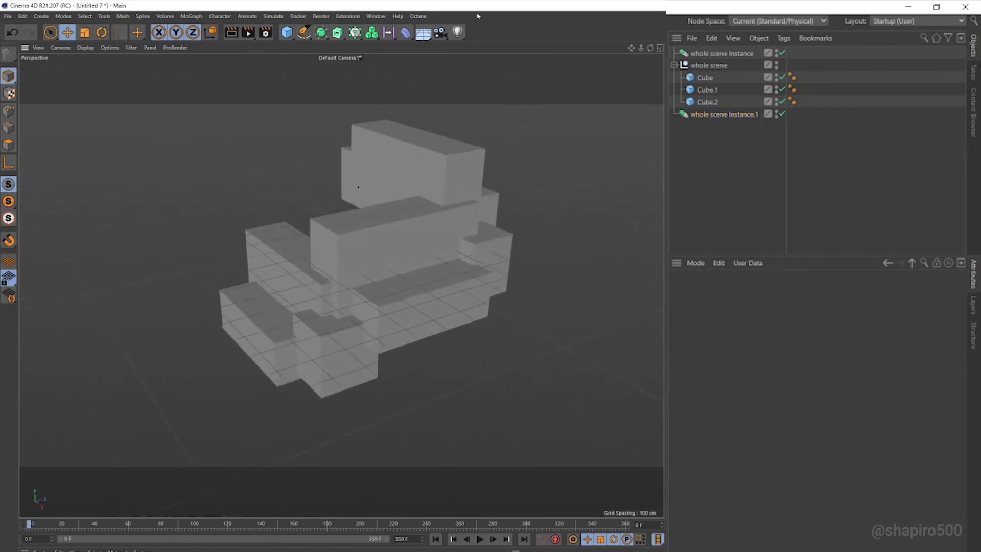
{"action": "left_click", "coordinate": [440, 32]}
{"action": "left_click", "coordinate": [780, 54]}
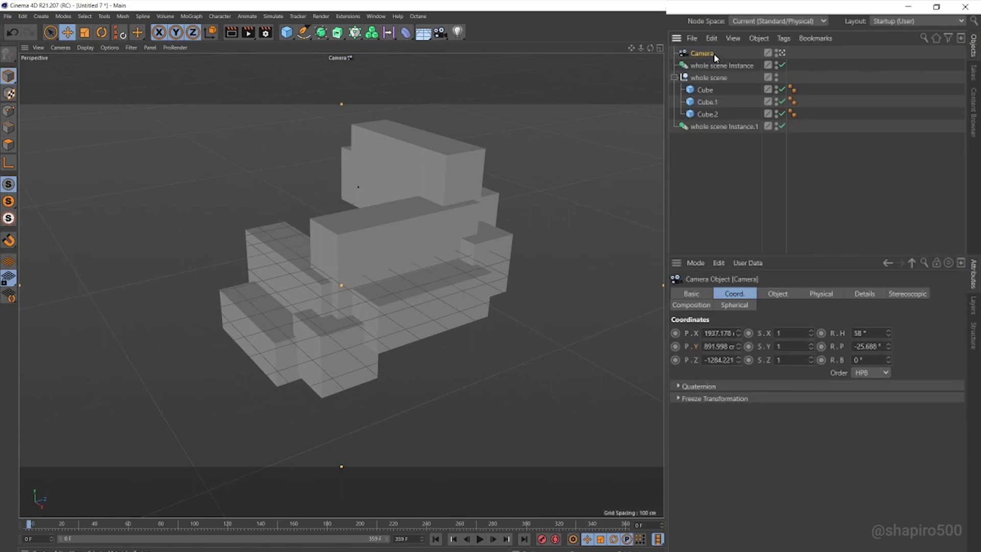
- Set the camera's focal length to 150 mm
{"action": "left_click", "coordinate": [777, 295]}
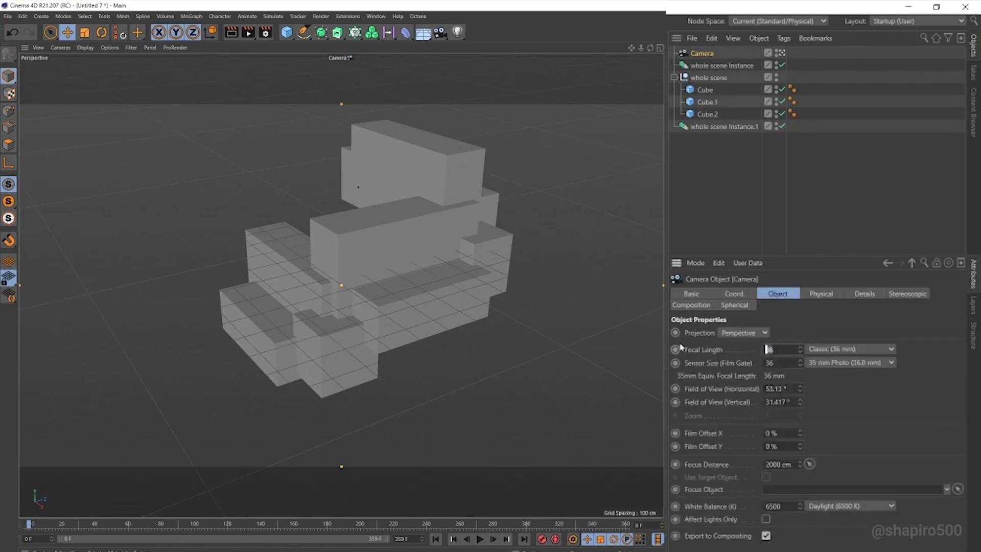
{"action": "type", "text": "150"}
{"action": "key", "text": "Return"}
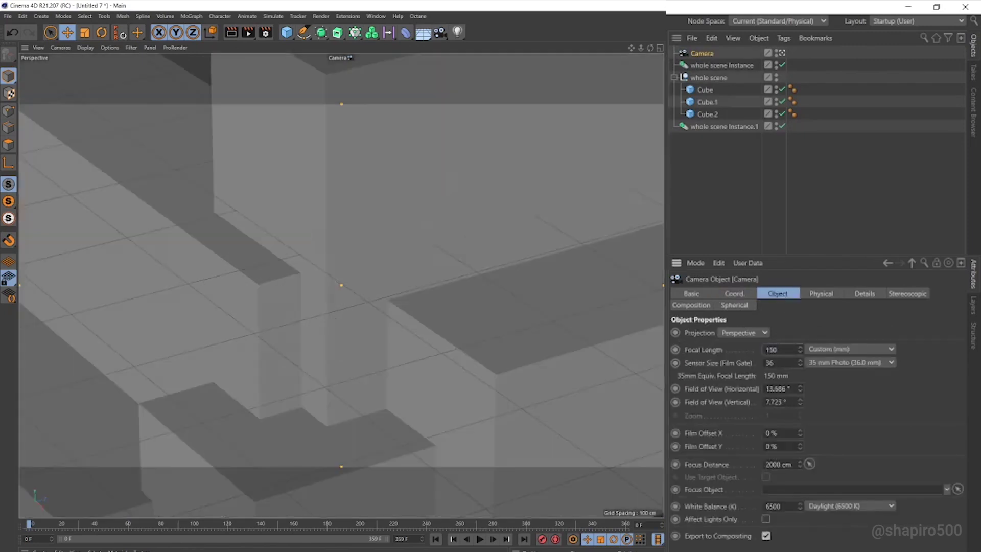
- Reframe the camera on a close view of the corner where the original cubes meet the instanced blocks
{"action": "mouse_move", "coordinate": [304, 335]}
{"action": "left_mouse_down", "text": "alt"}
{"action": "mouse_move", "coordinate": [302, 303]}
{"action": "mouse_move", "coordinate": [302, 332]}
{"action": "left_mouse_up", "text": "alt"}
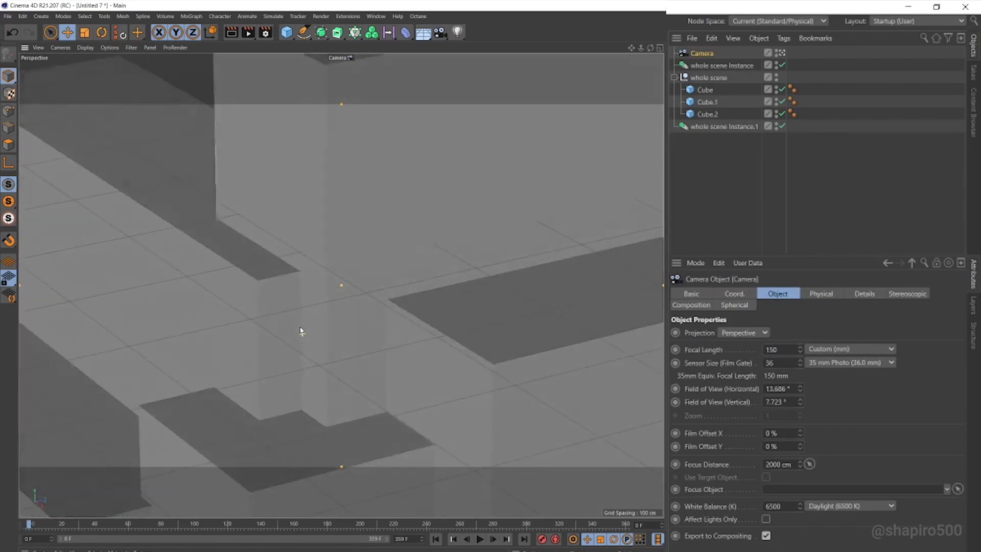
{"action": "middle_click_drag", "start_coordinate": [302, 332], "coordinate": [379, 279], "text": "alt"}
{"action": "left_click_drag", "start_coordinate": [380, 279], "coordinate": [307, 357], "text": "alt"}
{"action": "middle_click_drag", "start_coordinate": [345, 345], "coordinate": [316, 326], "text": "alt"}
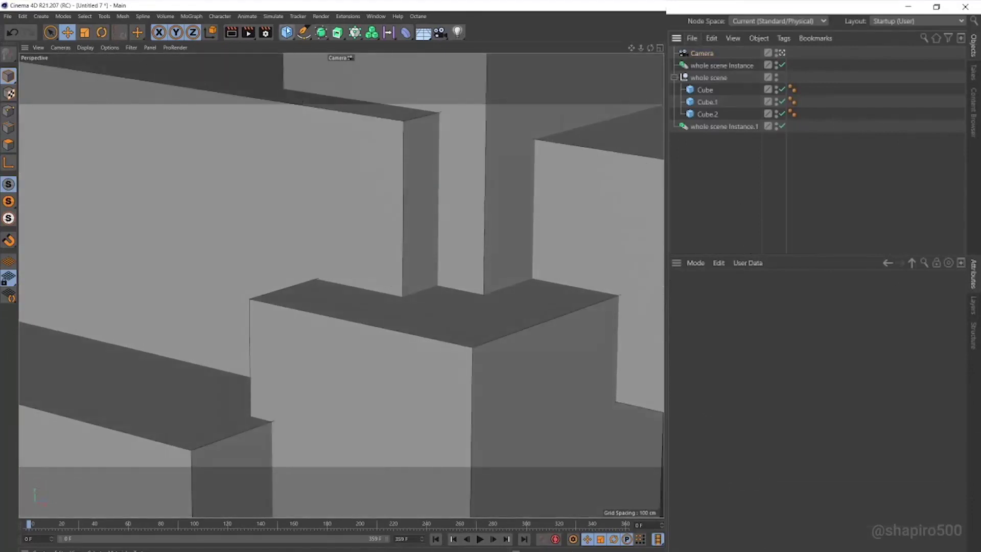
- Add a null named "camera mover" and make the camera its child
{"action": "left_click", "coordinate": [286, 32]}
{"action": "left_click", "coordinate": [317, 46]}
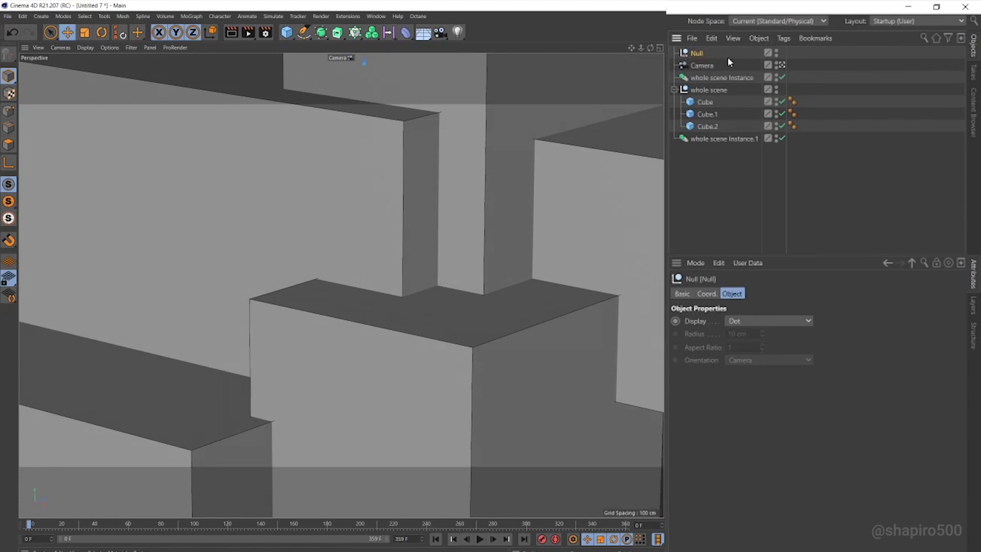
{"action": "double_click", "coordinate": [705, 53]}
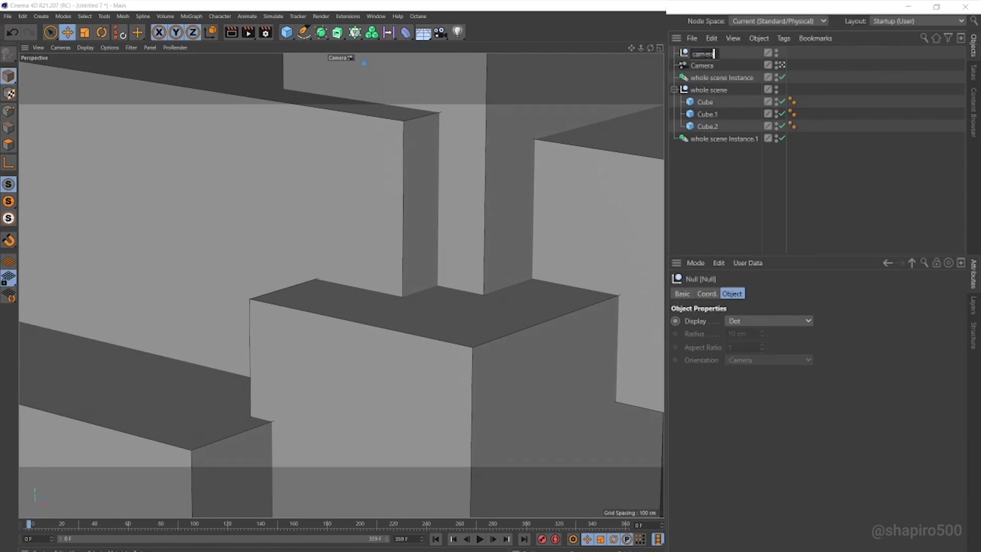
{"action": "type", "text": "camera mover"}
{"action": "key", "text": "Return"}
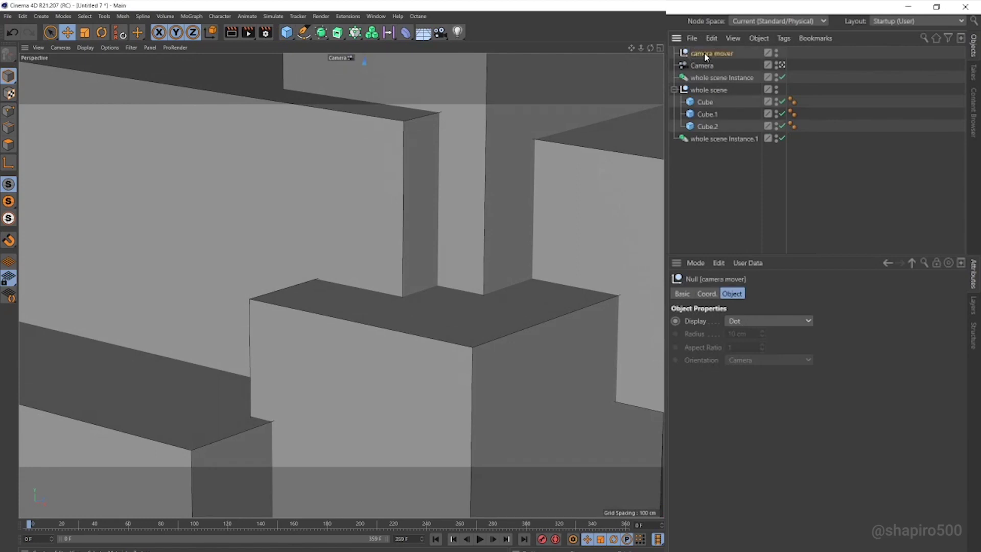
{"action": "left_click", "coordinate": [765, 188]}
{"action": "left_click_drag", "start_coordinate": [709, 55], "coordinate": [713, 59]}
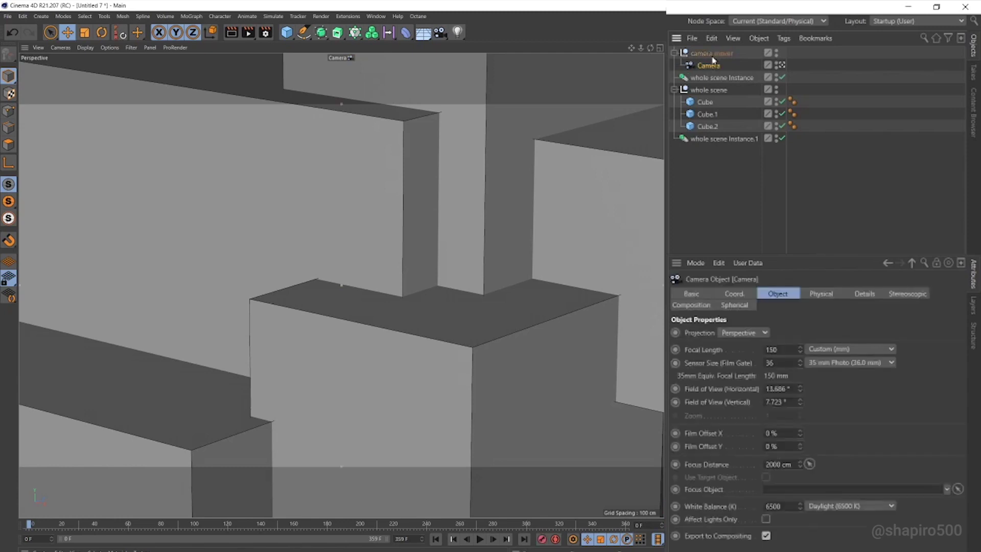
- Check the first instance's offset and rotation, and keyframe the camera mover null's Y position and heading at frame 0
{"action": "left_click", "coordinate": [708, 78]}
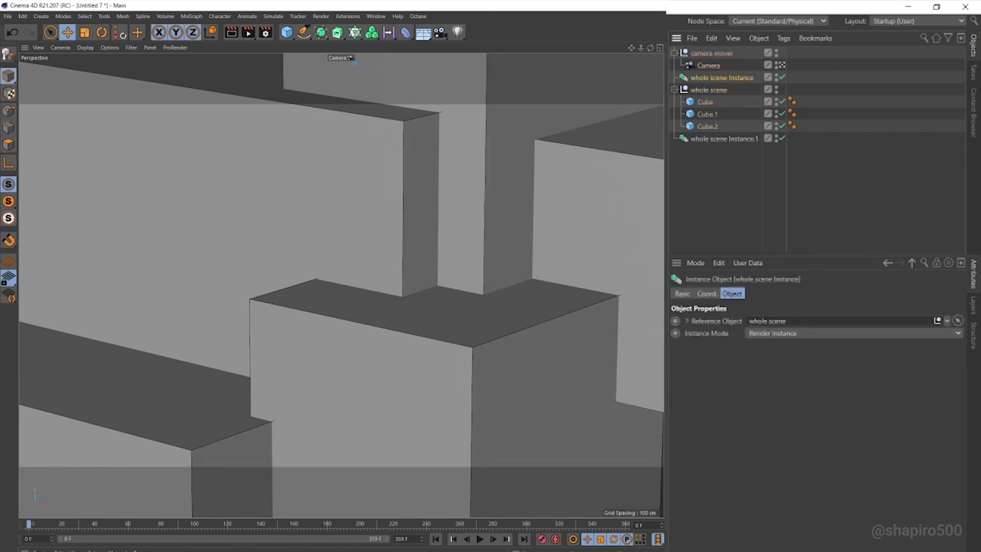
{"action": "left_click", "coordinate": [706, 294]}
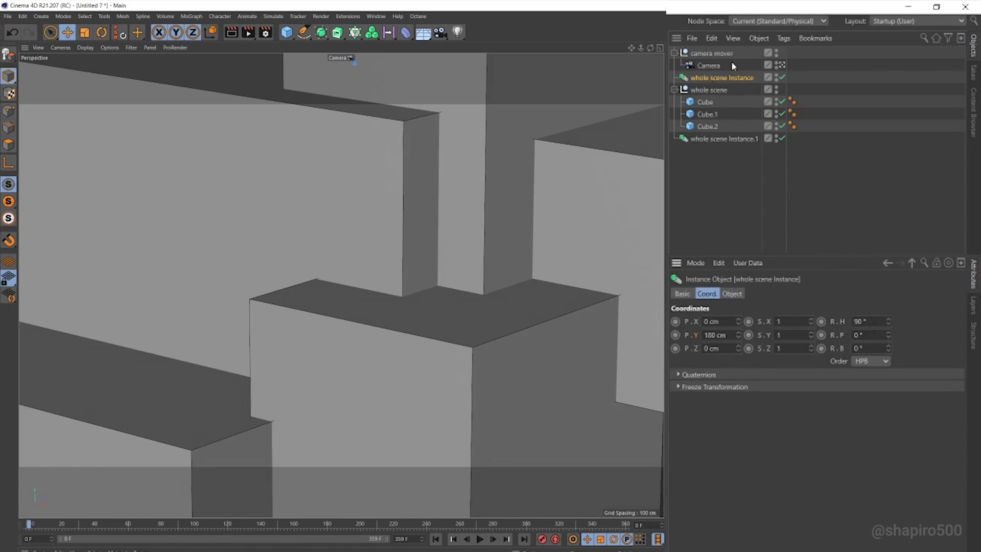
{"action": "left_click", "coordinate": [708, 54]}
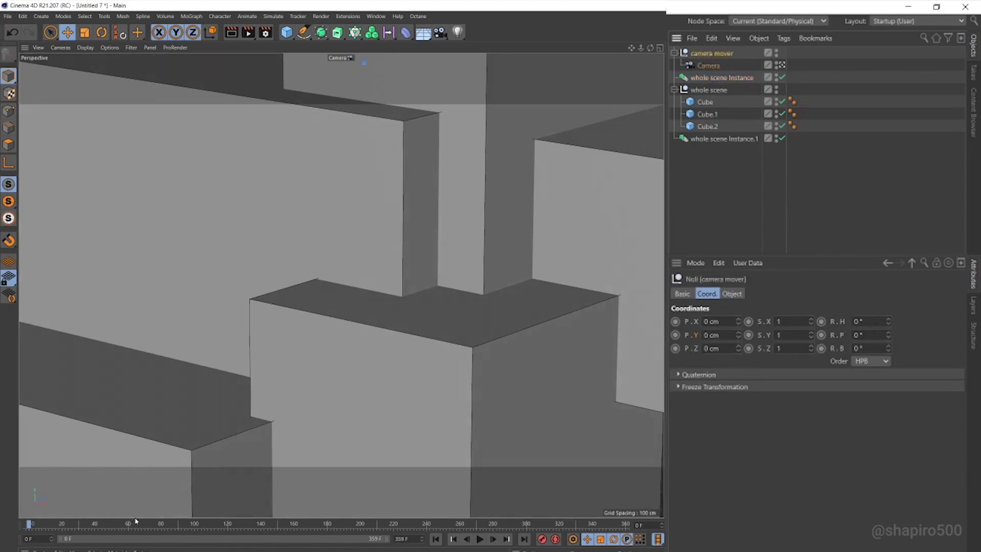
{"action": "left_click", "coordinate": [674, 335]}
- Keyframe the camera mover null at frame 359 with a heading of 90° and a Y position of 180 cm
{"action": "left_click_drag", "start_coordinate": [29, 525], "coordinate": [372, 525]}
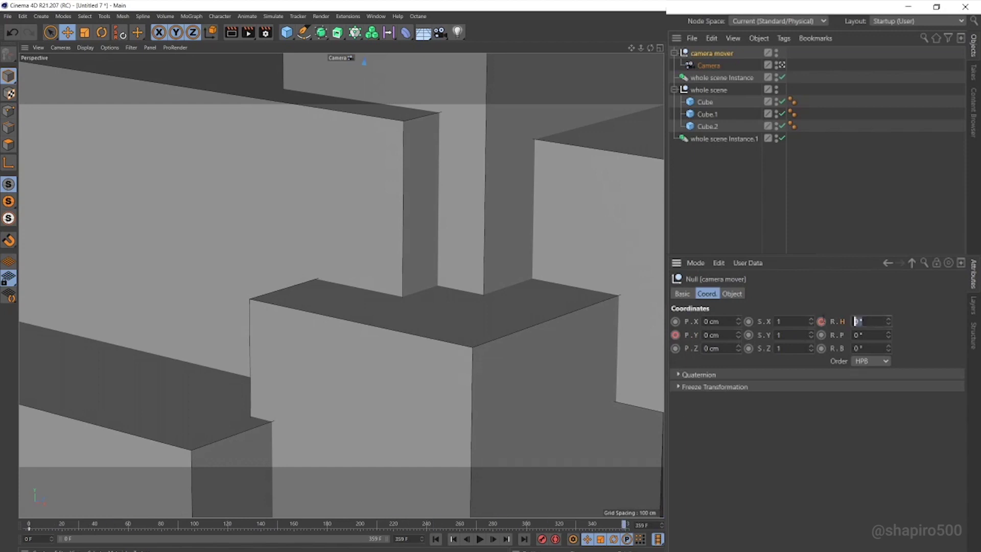
{"action": "key", "text": "Return"}
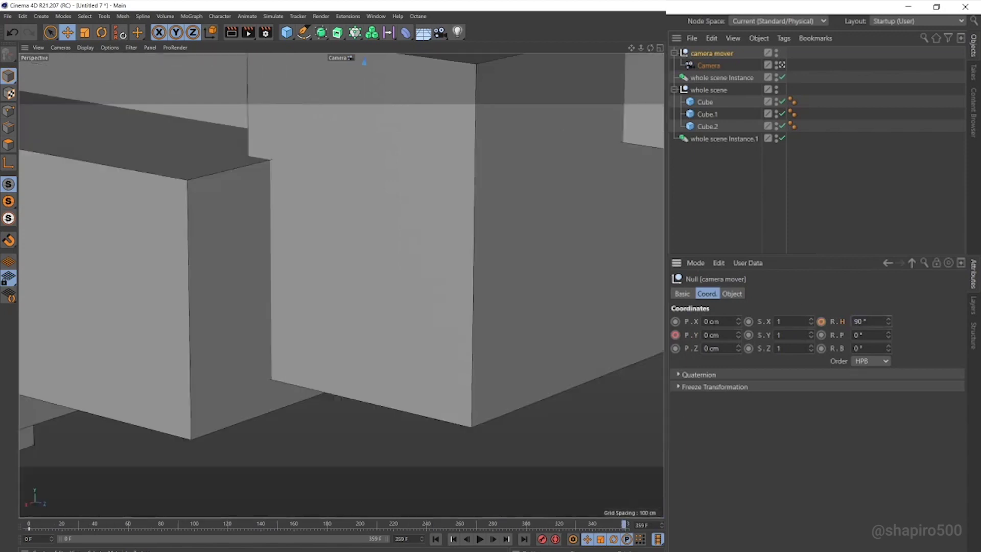
{"action": "key", "text": "Return"}
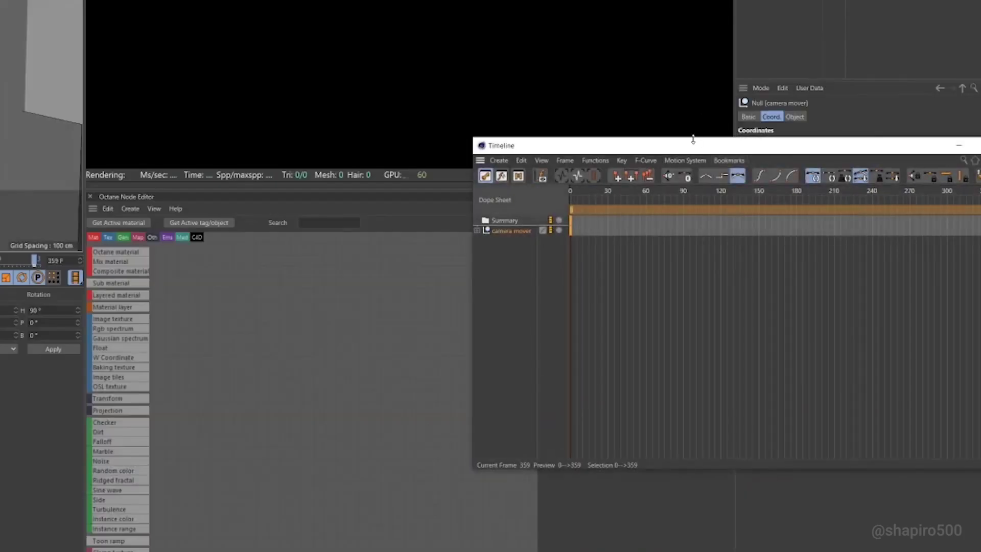
- Move the camera mover's end keyframes to frame 360 in the Timeline
{"action": "left_click_drag", "start_coordinate": [692, 138], "coordinate": [256, 127]}
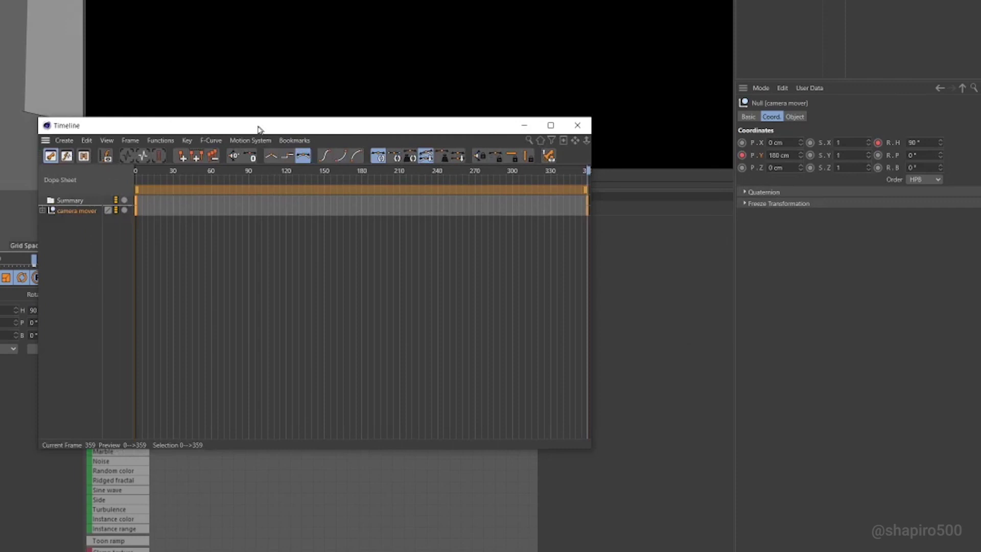
{"action": "left_click_drag", "start_coordinate": [558, 256], "coordinate": [587, 191]}
{"action": "left_click", "coordinate": [826, 148]}
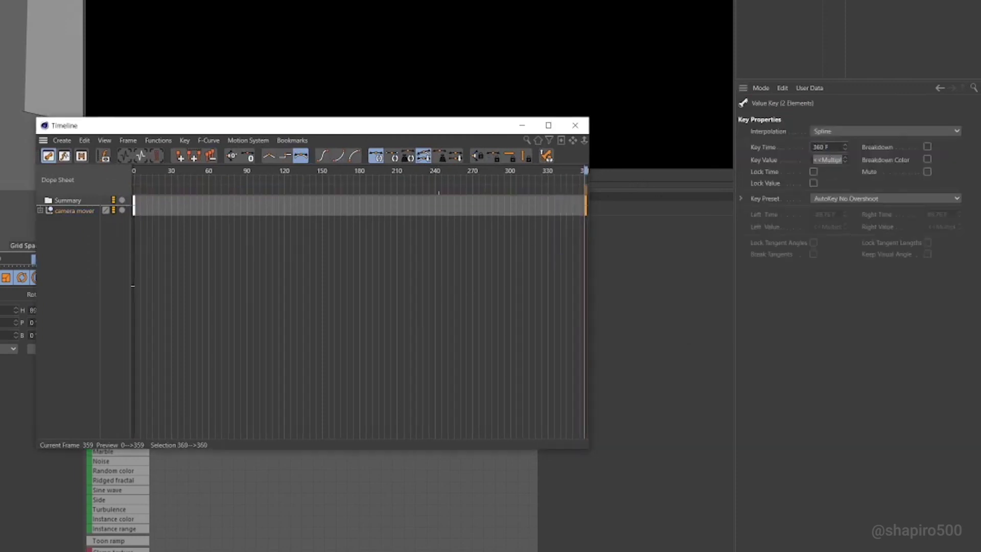
- Set all of the camera mover's keyframes to Linear interpolation in the F-Curve view and close the Timeline
{"action": "right_click_drag", "start_coordinate": [437, 285], "coordinate": [409, 281], "text": "alt"}
{"action": "middle_click_drag", "start_coordinate": [575, 276], "coordinate": [525, 258], "text": "alt"}
{"action": "left_click", "coordinate": [525, 257]}
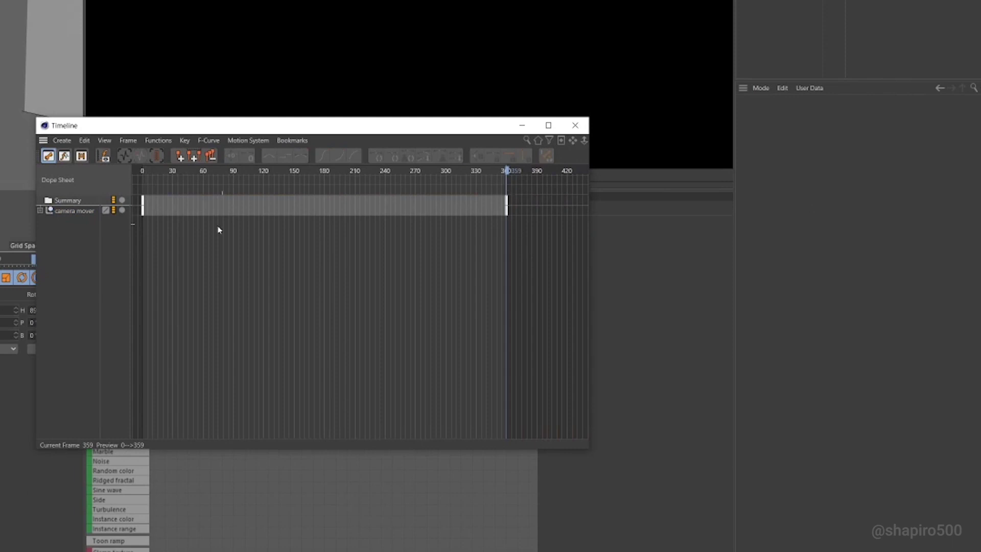
{"action": "left_click_drag", "start_coordinate": [544, 258], "coordinate": [4, 159]}
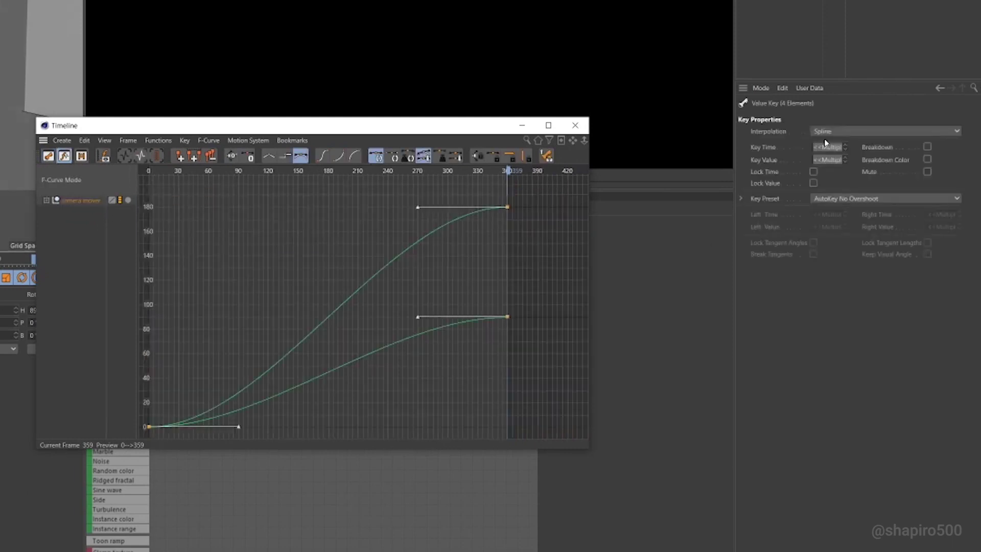
{"action": "left_click", "coordinate": [848, 131]}
{"action": "left_click", "coordinate": [823, 159]}
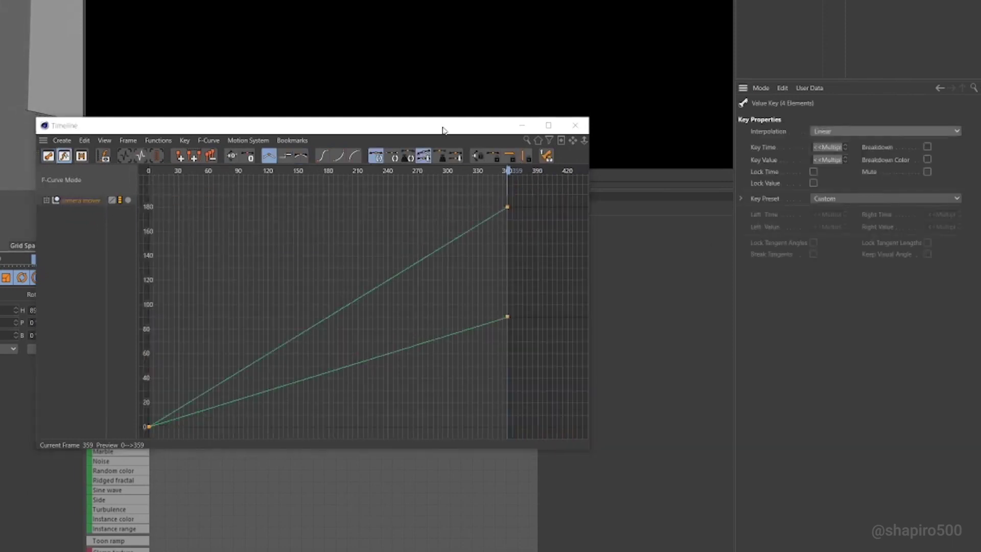
{"action": "left_click_drag", "start_coordinate": [443, 130], "coordinate": [505, 127]}
{"action": "left_click", "coordinate": [655, 131]}
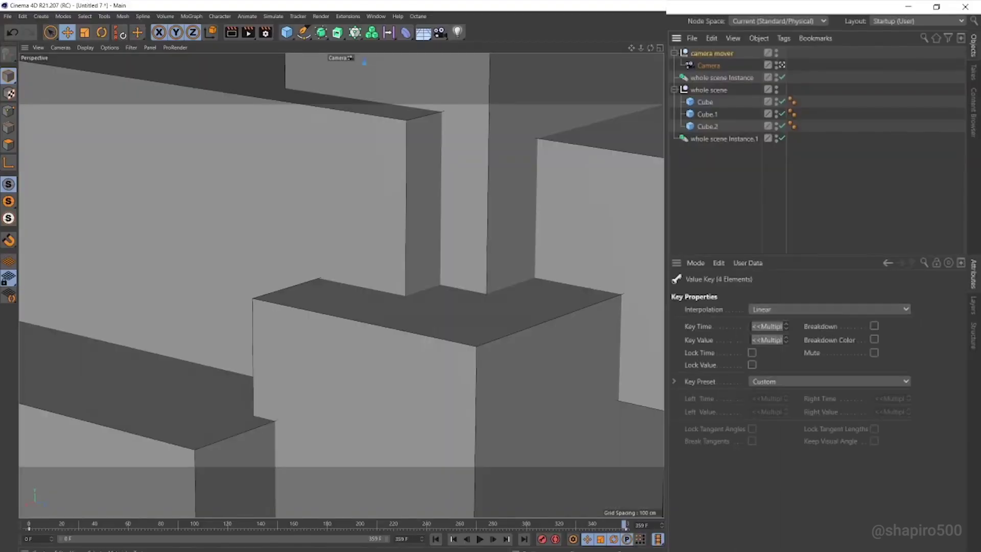
- Compare the first and last frames through the camera and play the animation to check the loop
{"action": "left_click", "coordinate": [436, 539]}
{"action": "left_click", "coordinate": [526, 540]}
{"action": "left_click_drag", "start_coordinate": [558, 524], "coordinate": [626, 526]}
{"action": "left_click", "coordinate": [435, 539]}
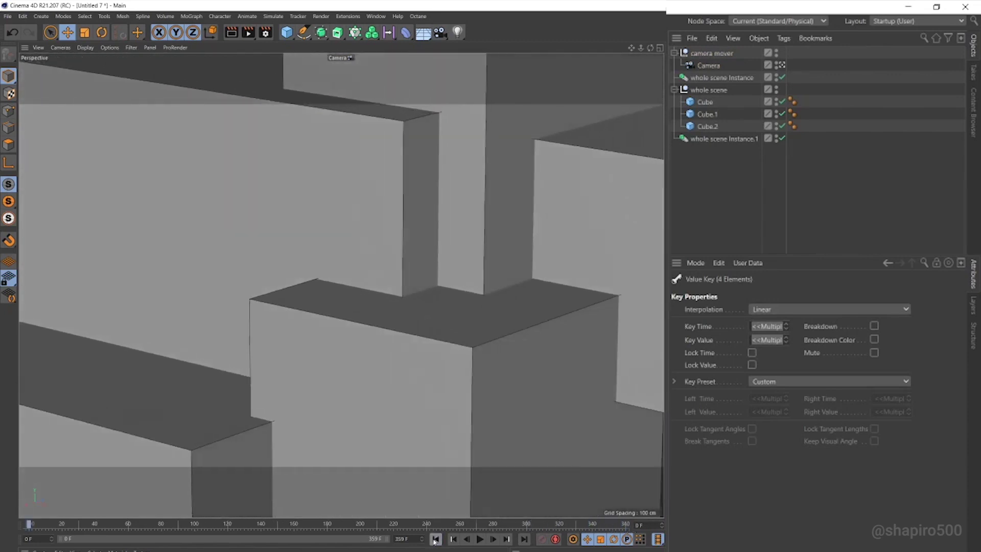
{"action": "left_click_drag", "start_coordinate": [30, 524], "coordinate": [530, 525]}
{"action": "key", "text": "F8"}
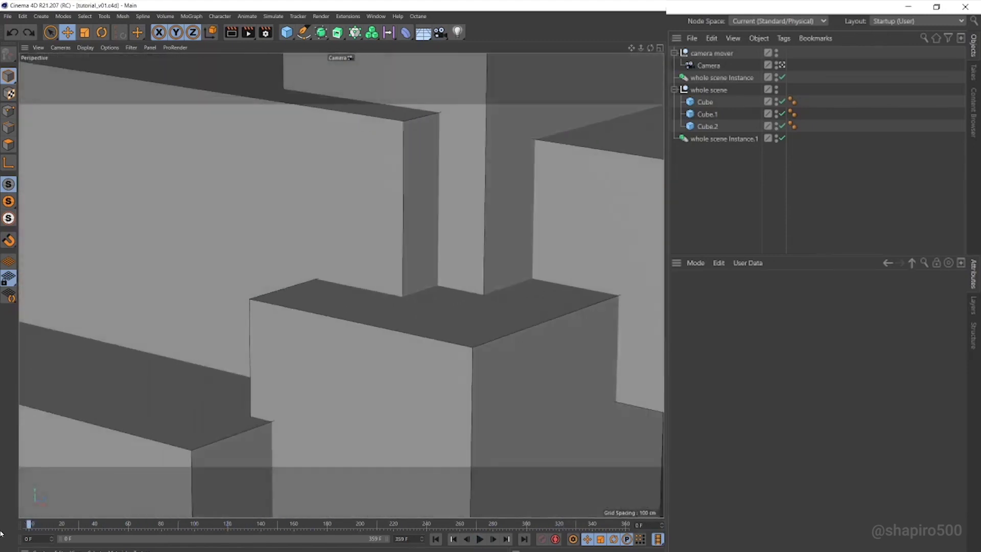
- At frame 143, leave the camera view and place three duplicate cubes as extra blocks around the long block in the whole scene group
{"action": "left_click_drag", "start_coordinate": [1, 534], "coordinate": [265, 524]}
{"action": "left_click", "coordinate": [367, 385]}
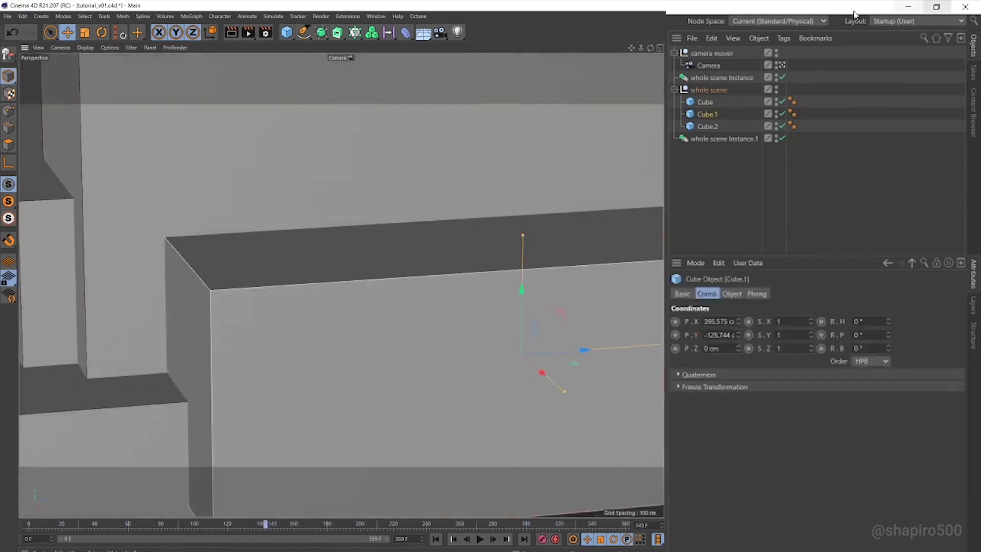
{"action": "left_click", "coordinate": [777, 66]}
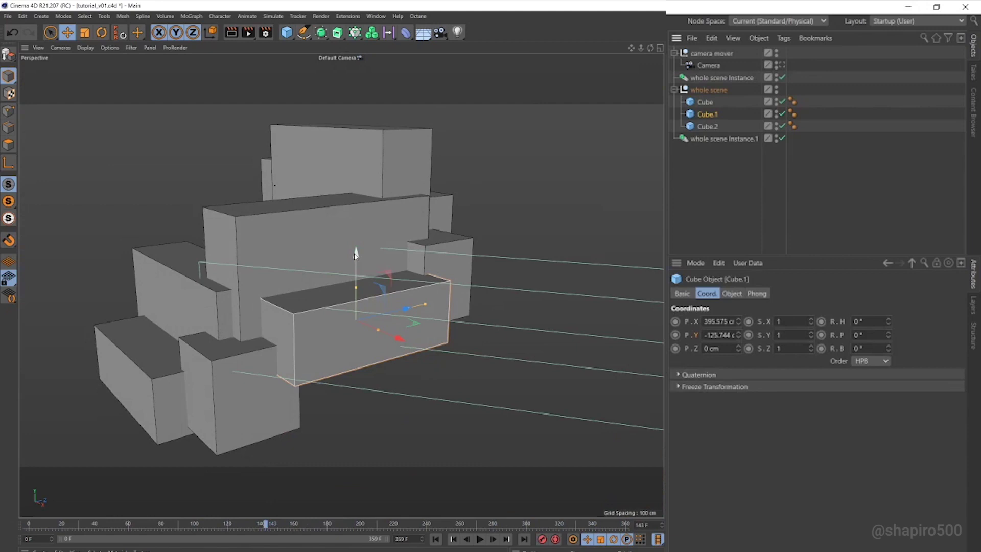
{"action": "left_click_drag", "start_coordinate": [355, 256], "coordinate": [378, 312], "text": "ctrl"}
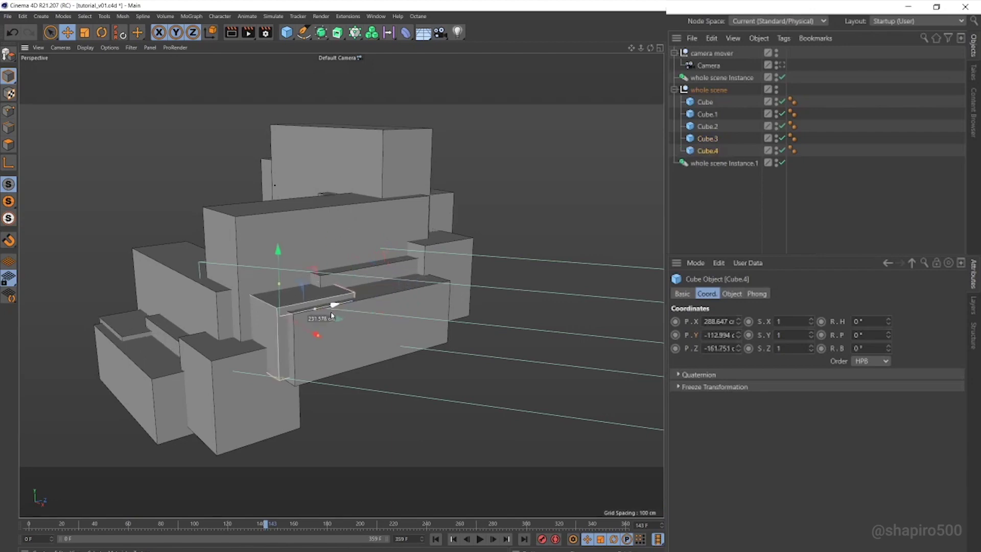
{"action": "mouse_move", "coordinate": [279, 251]}
{"action": "left_mouse_down"}
{"action": "mouse_move", "coordinate": [279, 222]}
{"action": "mouse_move", "coordinate": [279, 249]}
{"action": "left_mouse_up"}
{"action": "left_click", "coordinate": [372, 277]}
{"action": "left_click_drag", "start_coordinate": [392, 304], "coordinate": [373, 291], "text": "ctrl"}
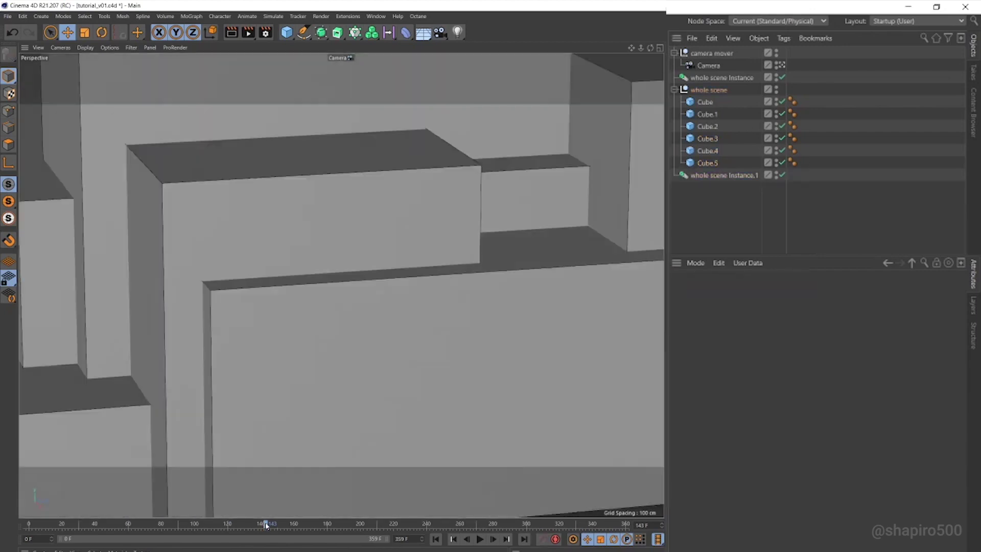
- Scrub the camera animation for empty areas and add another duplicate cube low in front of the long block
{"action": "left_click_drag", "start_coordinate": [265, 525], "coordinate": [145, 525]}
{"action": "left_click", "coordinate": [440, 339]}
{"action": "left_click_drag", "start_coordinate": [464, 388], "coordinate": [397, 404]}
{"action": "left_click_drag", "start_coordinate": [155, 528], "coordinate": [199, 525]}
{"action": "left_click", "coordinate": [552, 306]}
{"action": "left_click_drag", "start_coordinate": [614, 302], "coordinate": [634, 438]}
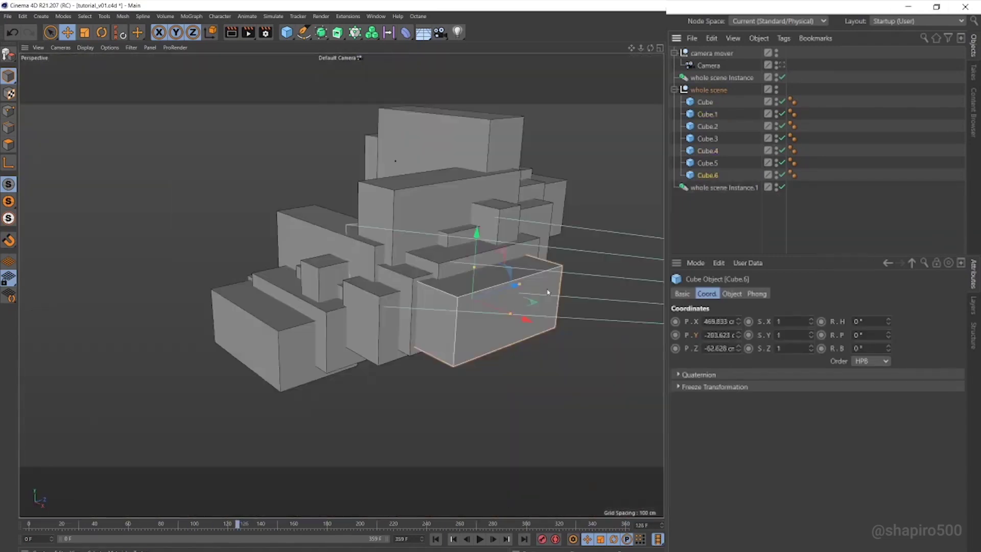
{"action": "left_click", "coordinate": [570, 309]}
{"action": "left_click_drag", "start_coordinate": [519, 284], "coordinate": [260, 276]}
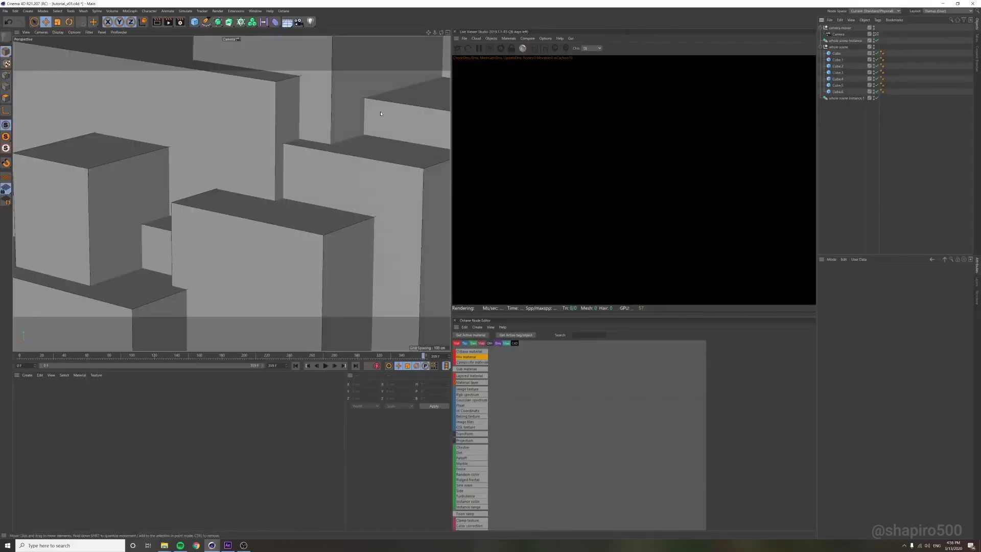
- Add an Octane Daylight to the scene from the Live Viewer
{"action": "left_click", "coordinate": [490, 38]}
{"action": "mouse_move", "coordinate": [501, 69]}
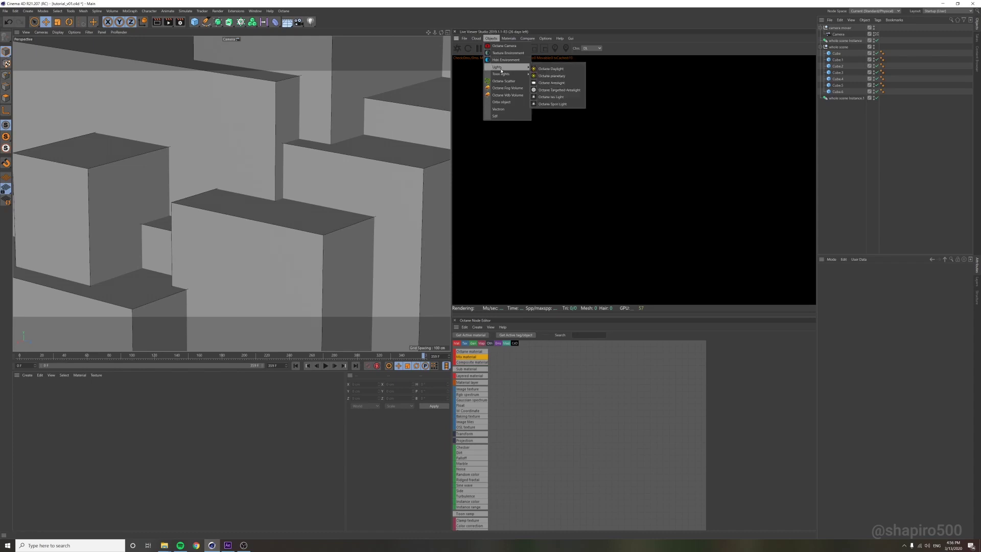
{"action": "left_click", "coordinate": [562, 68]}
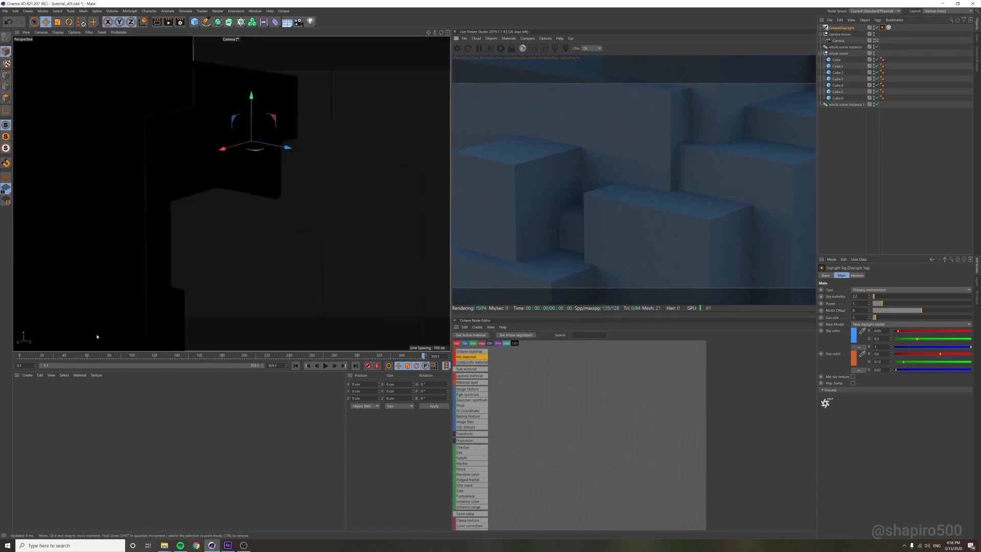
- Compare the daylight's rendered lighting between the first and last frames
{"action": "left_click", "coordinate": [20, 355]}
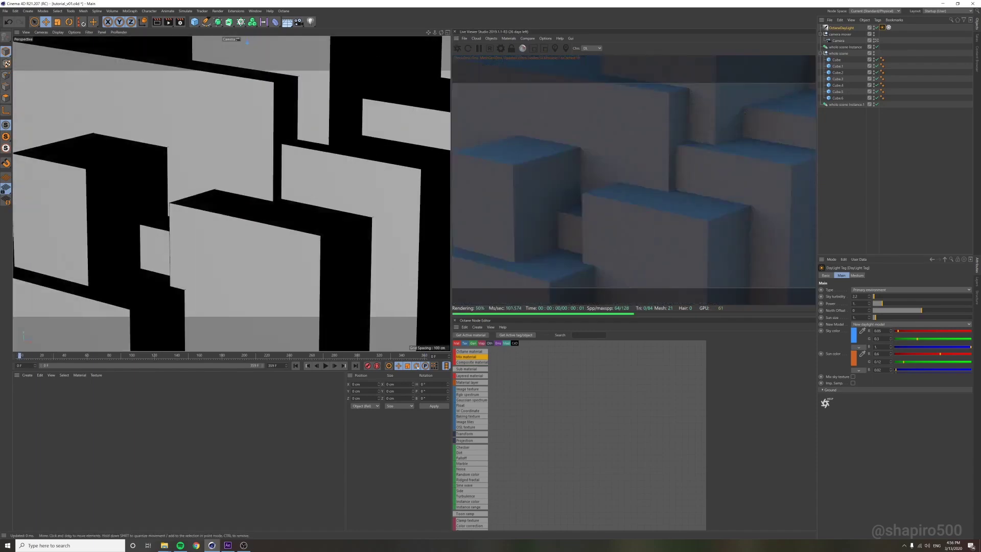
{"action": "left_click", "coordinate": [356, 365]}
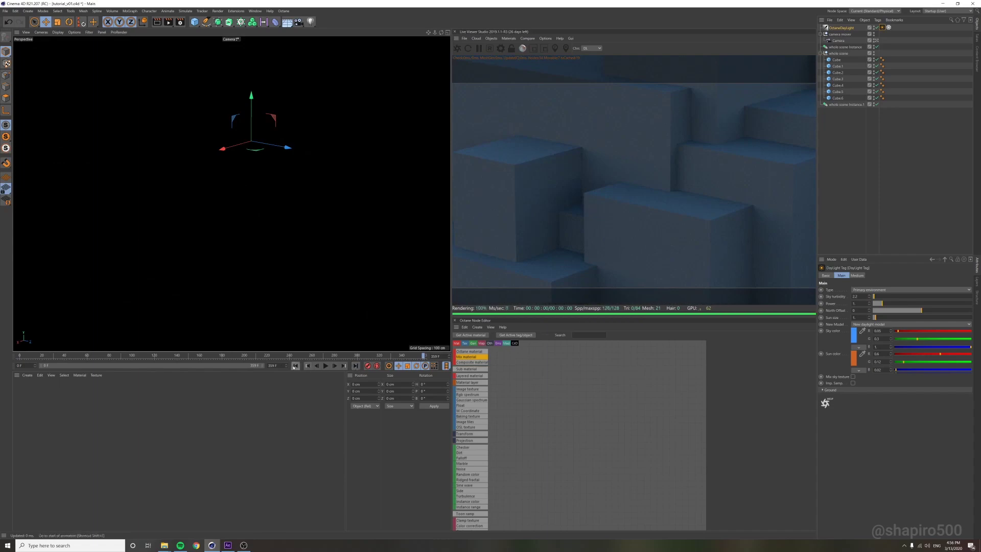
{"action": "left_click", "coordinate": [295, 365]}
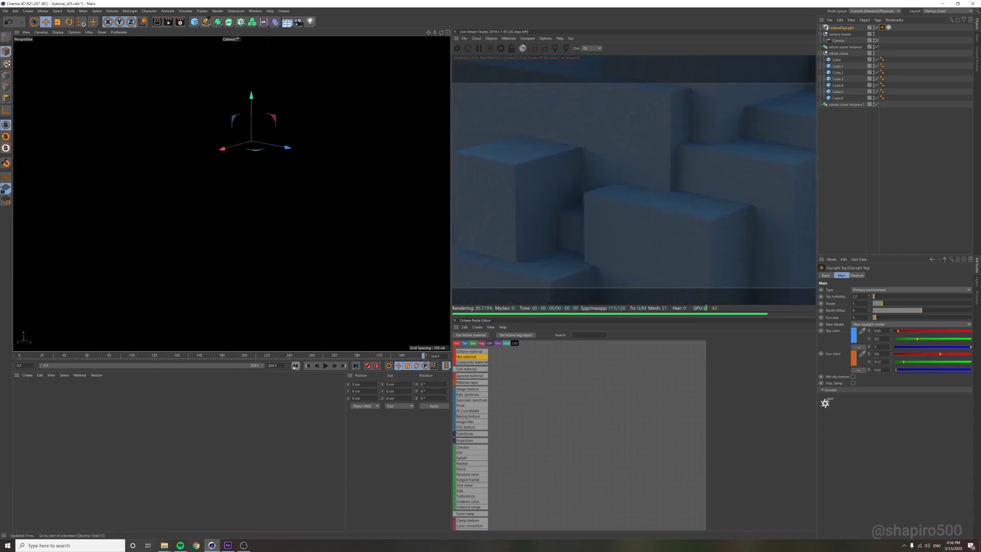
{"action": "left_click", "coordinate": [296, 366]}
{"action": "left_click", "coordinate": [355, 366]}
{"action": "left_click", "coordinate": [295, 365]}
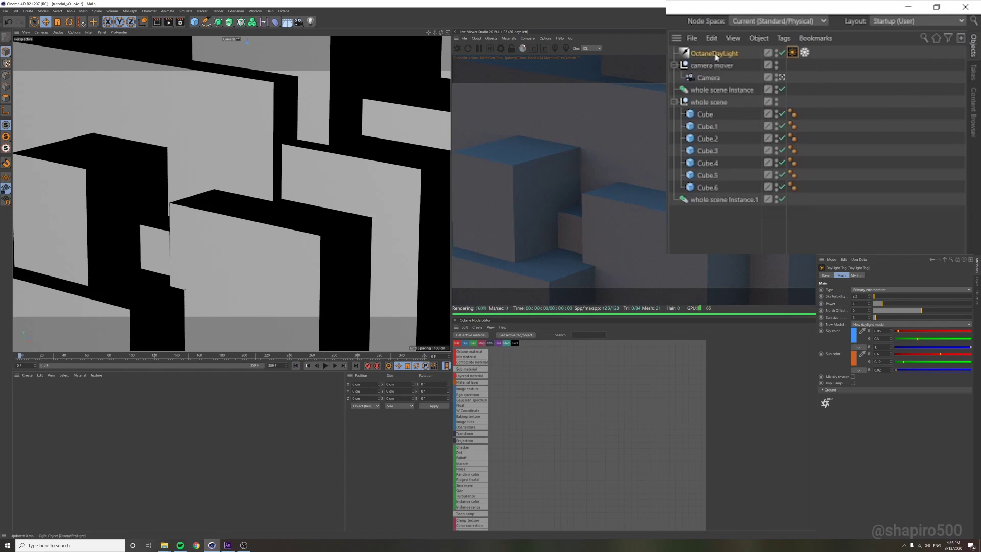
- Make the Octane daylight a child of the camera mover null and compare the lighting at the first and last frames
{"action": "left_click_drag", "start_coordinate": [715, 70], "coordinate": [720, 65]}
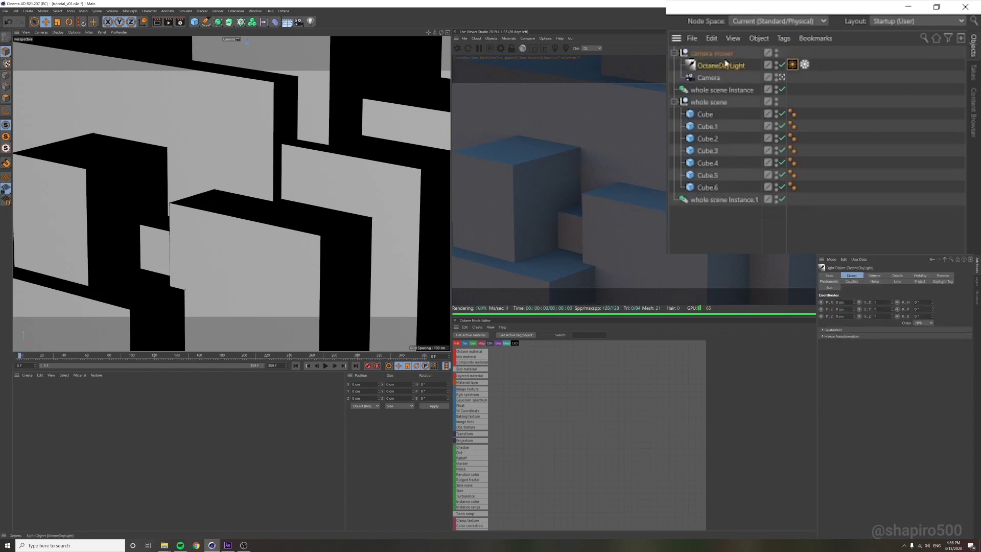
{"action": "left_click", "coordinate": [355, 366]}
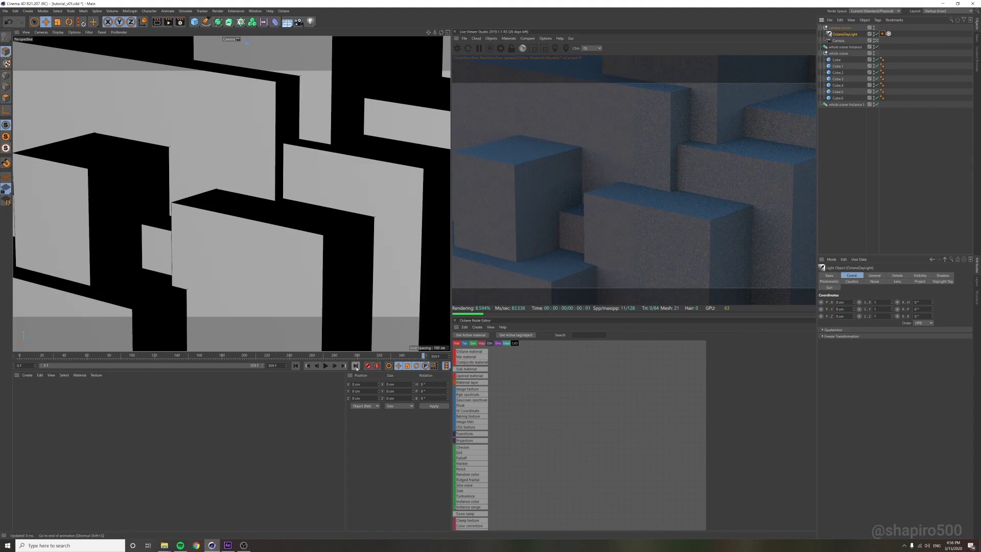
{"action": "left_click", "coordinate": [296, 366]}
{"action": "left_click", "coordinate": [345, 366]}
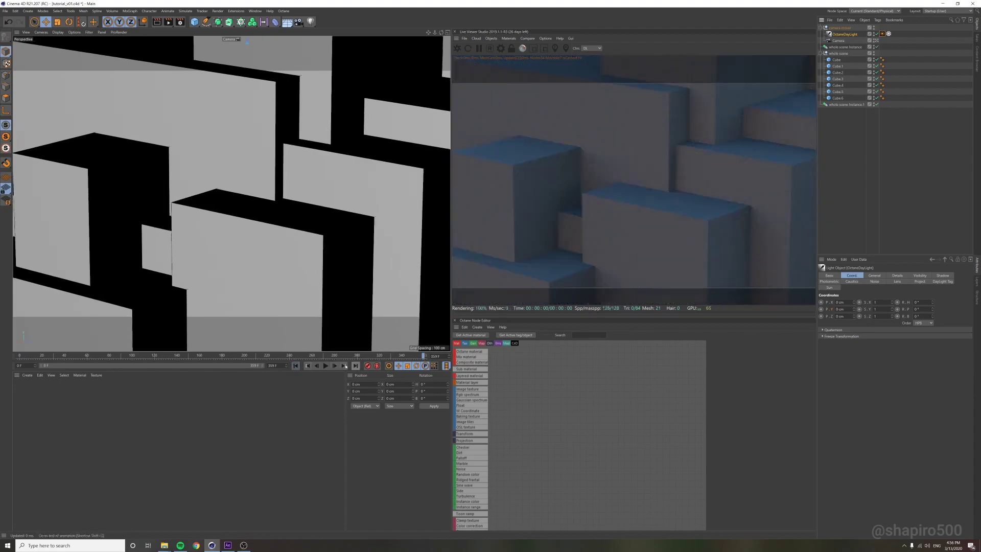
{"action": "left_click", "coordinate": [295, 366]}
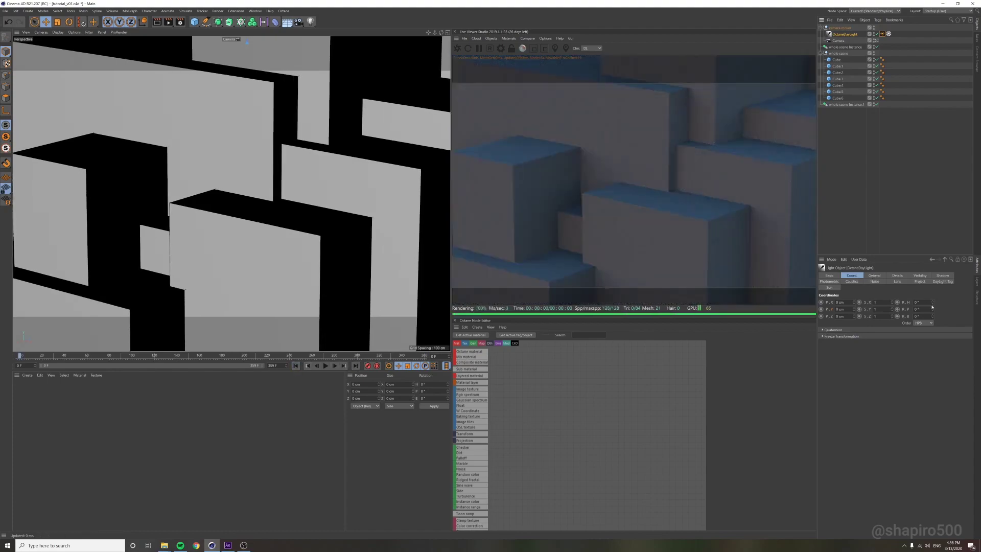
- Rotate the daylight's heading and pitch so warm, low sunlight casts shadows across the blocks, and scrub to check it
{"action": "mouse_move", "coordinate": [932, 302]}
{"action": "left_mouse_down"}
{"action": "mouse_move", "coordinate": [932, 200]}
{"action": "mouse_move", "coordinate": [932, 331]}
{"action": "mouse_move", "coordinate": [931, 299]}
{"action": "mouse_move", "coordinate": [931, 318]}
{"action": "left_mouse_up"}
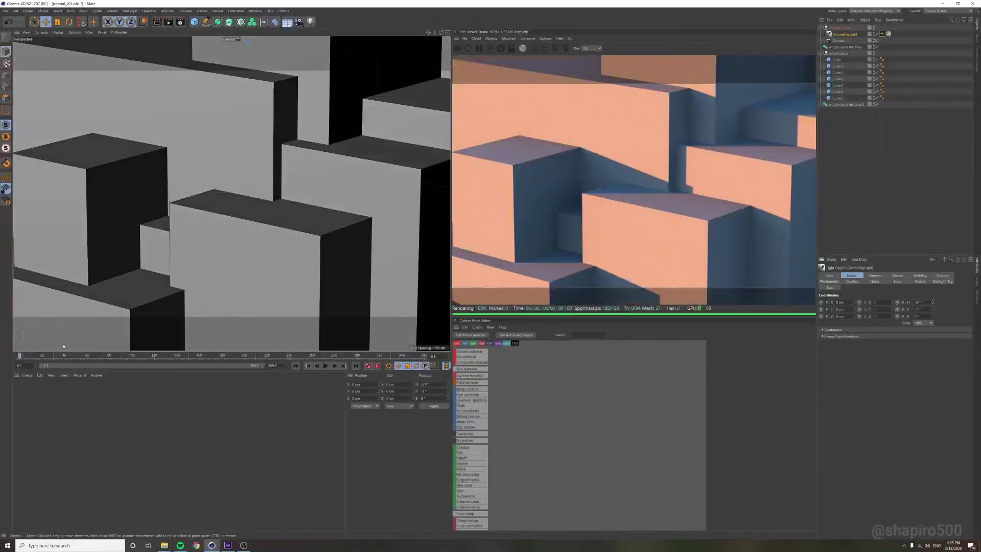
{"action": "left_click_drag", "start_coordinate": [24, 357], "coordinate": [359, 348]}
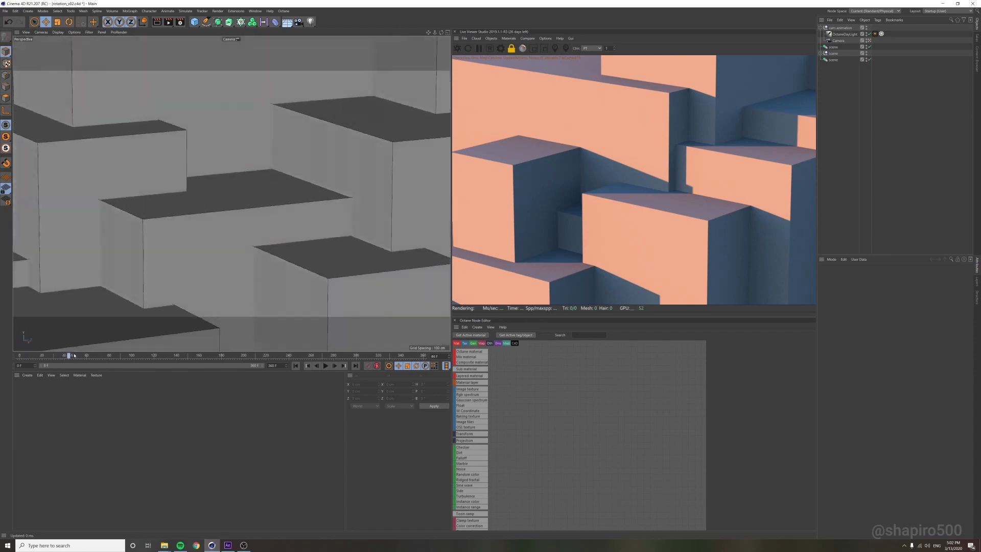
- Review the more detailed block layout by scrubbing and playing the camera animation
{"action": "left_click_drag", "start_coordinate": [74, 355], "coordinate": [133, 355]}
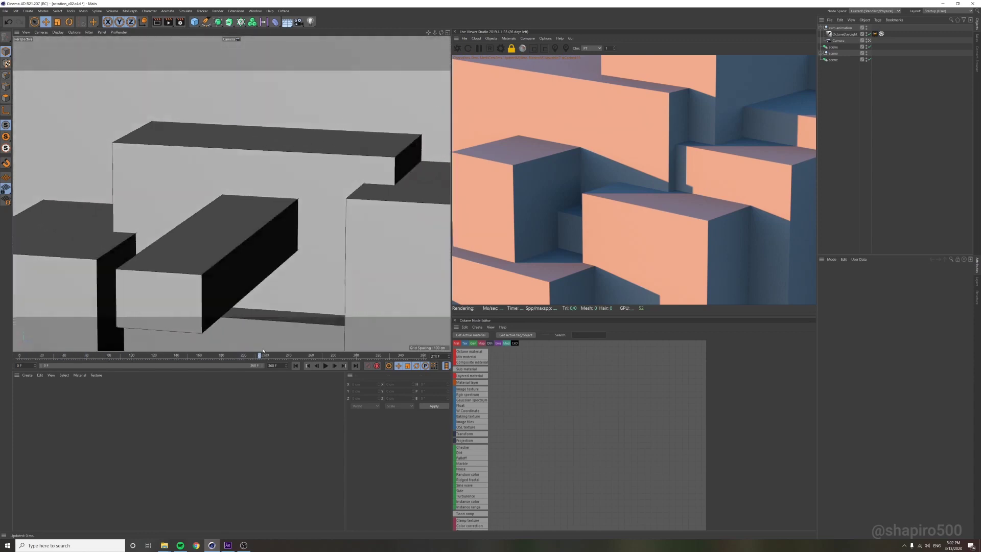
{"action": "left_click_drag", "start_coordinate": [263, 350], "coordinate": [30, 353]}
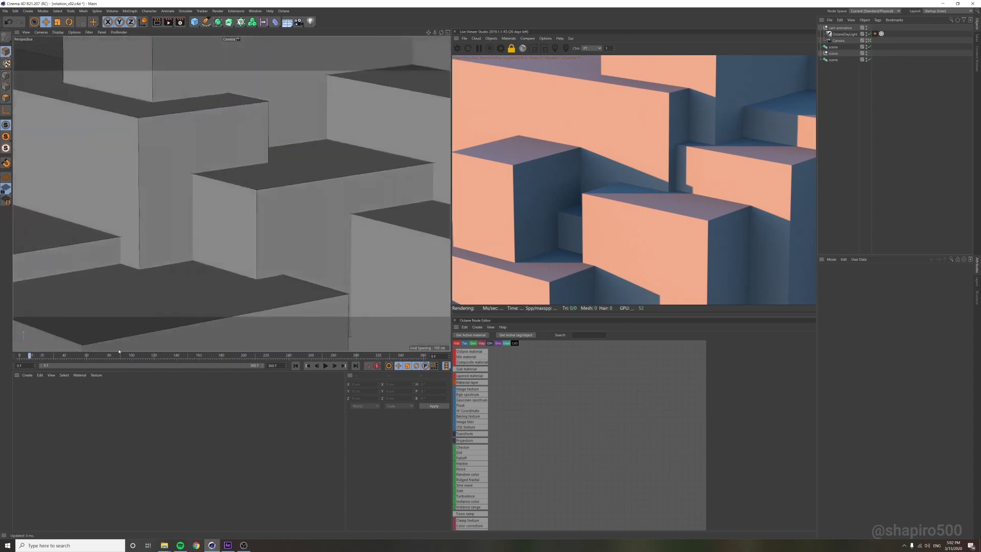
{"action": "left_click_drag", "start_coordinate": [119, 351], "coordinate": [398, 358]}
{"action": "key", "text": "F8"}
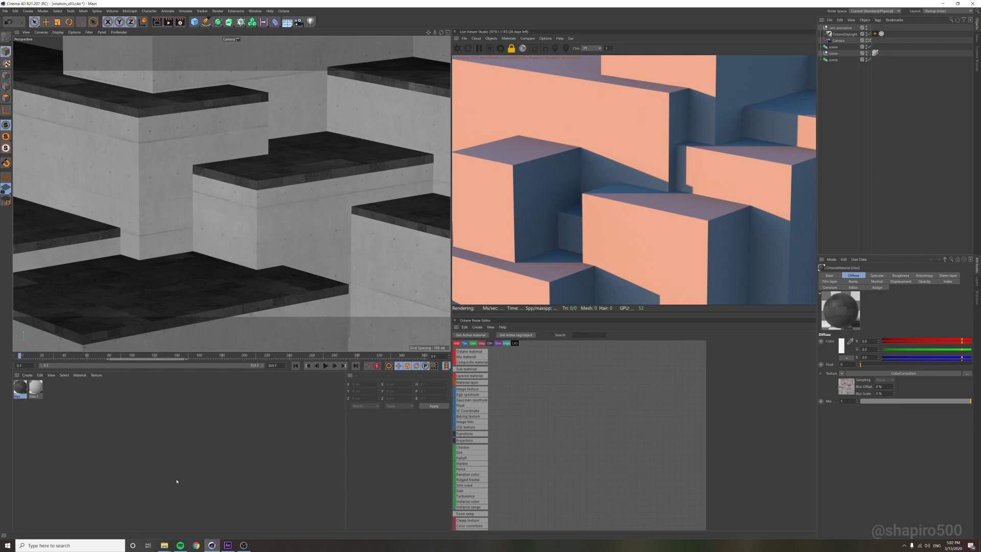
- Midway through the animation, raise the central concrete cube along its vertical axis and reduce its height to a thin slab
{"action": "left_click_drag", "start_coordinate": [27, 359], "coordinate": [149, 353]}
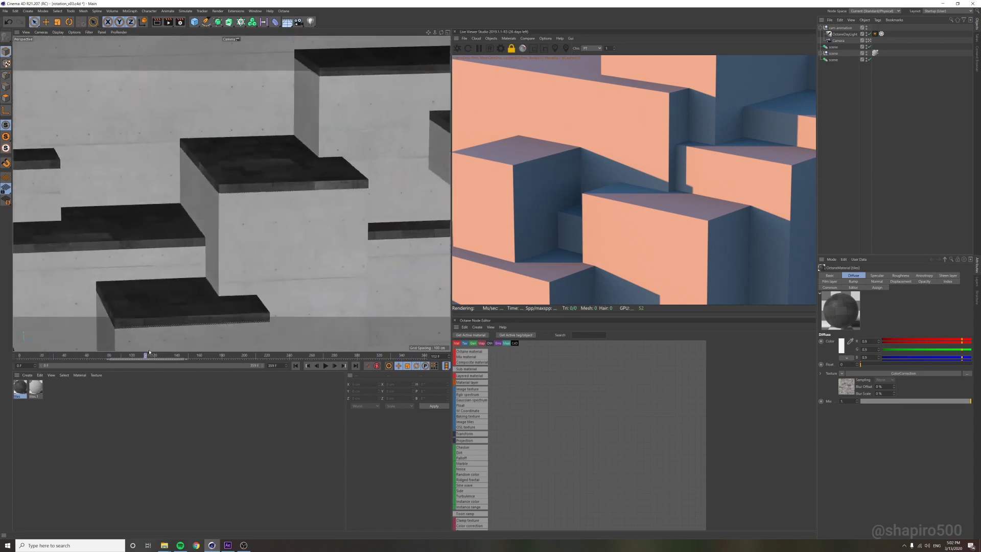
{"action": "left_click", "coordinate": [265, 165]}
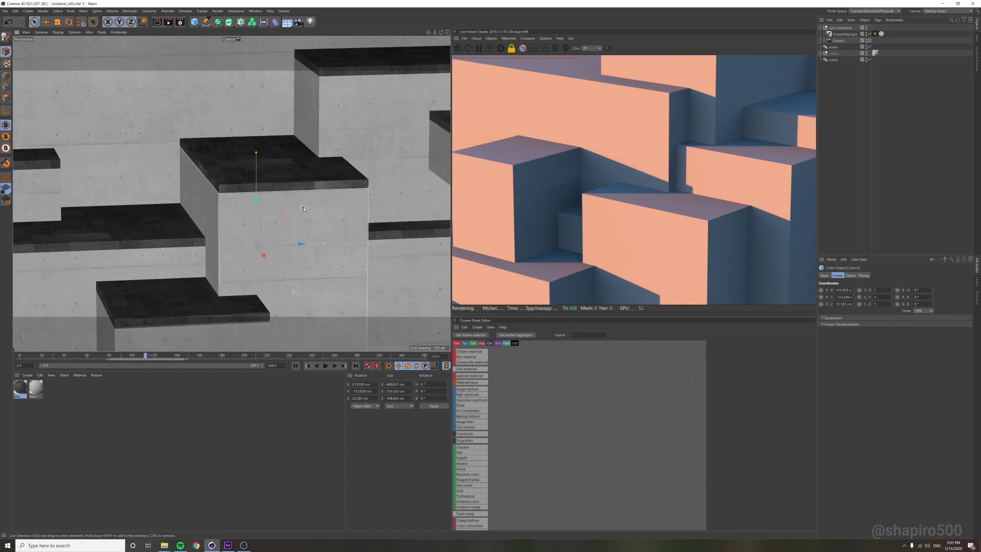
{"action": "left_click_drag", "start_coordinate": [257, 183], "coordinate": [256, 123]}
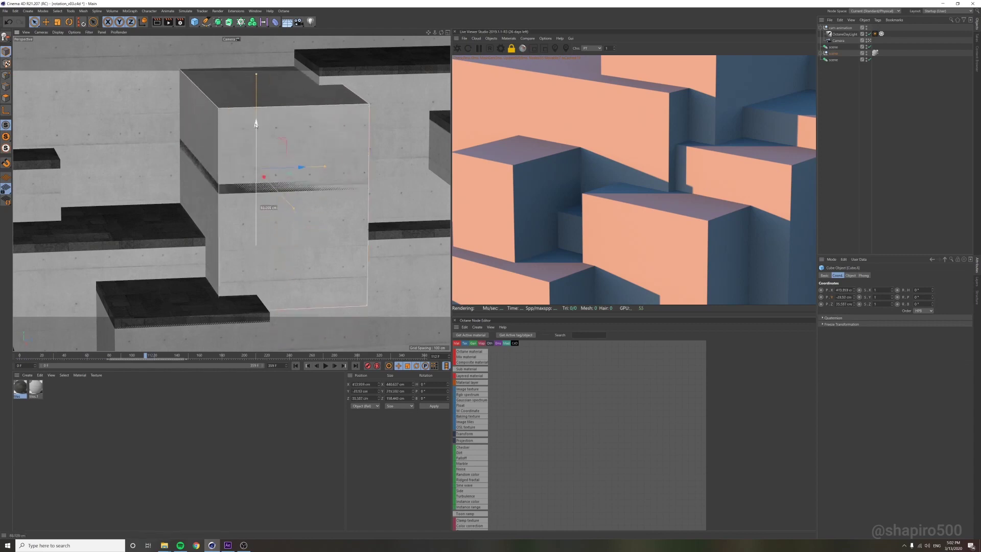
{"action": "left_click_drag", "start_coordinate": [256, 74], "coordinate": [264, 166]}
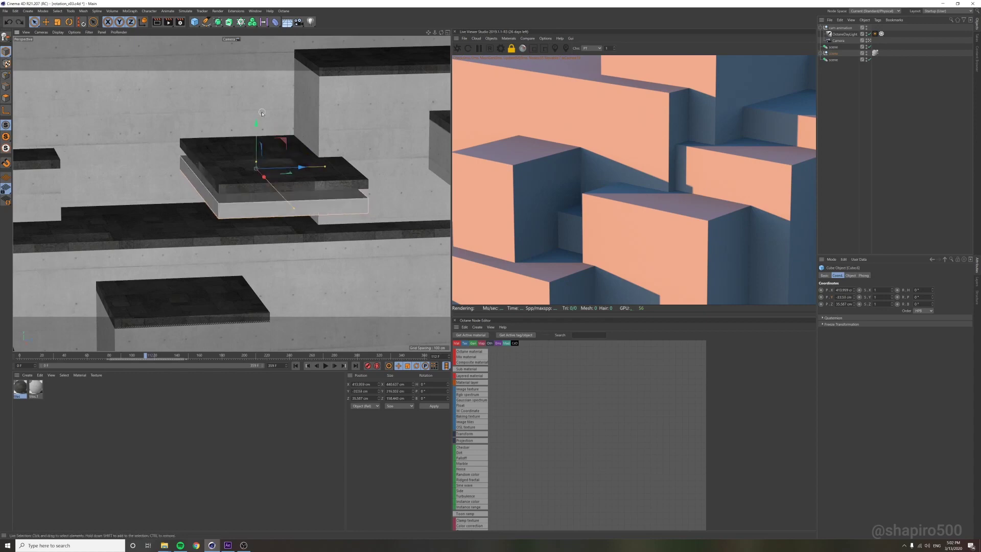
{"action": "left_click_drag", "start_coordinate": [258, 115], "coordinate": [270, 102]}
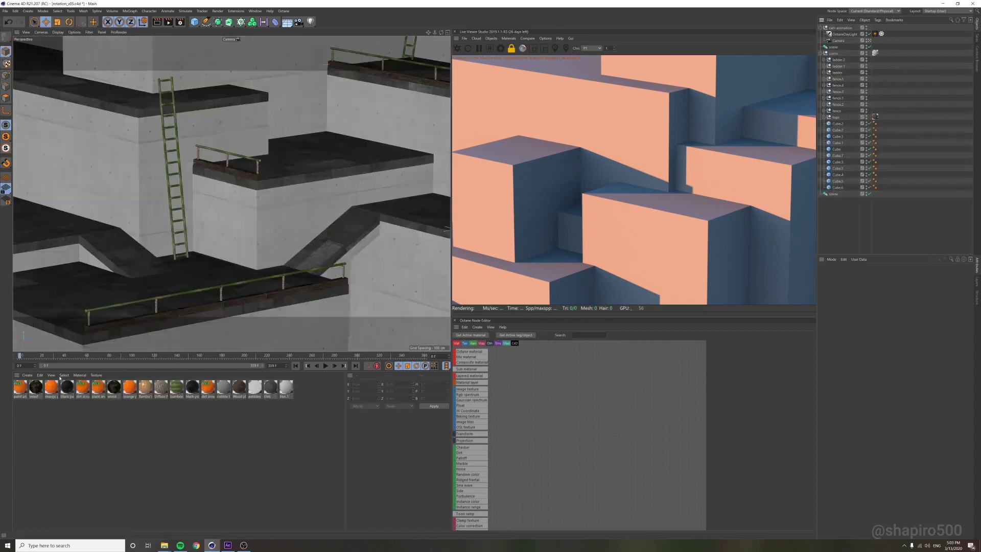
- Scrub the camera animation to examine the ladders and fences, and the torii gates, penguins, banners and bamboo in the more detailed scene version
{"action": "left_click_drag", "start_coordinate": [21, 356], "coordinate": [410, 352]}
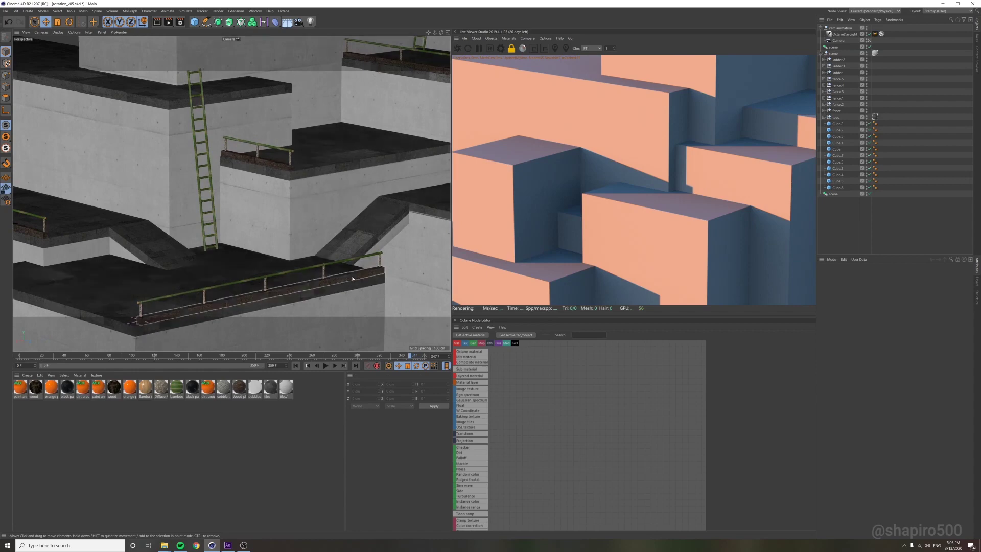
{"action": "left_click_drag", "start_coordinate": [406, 358], "coordinate": [215, 360]}
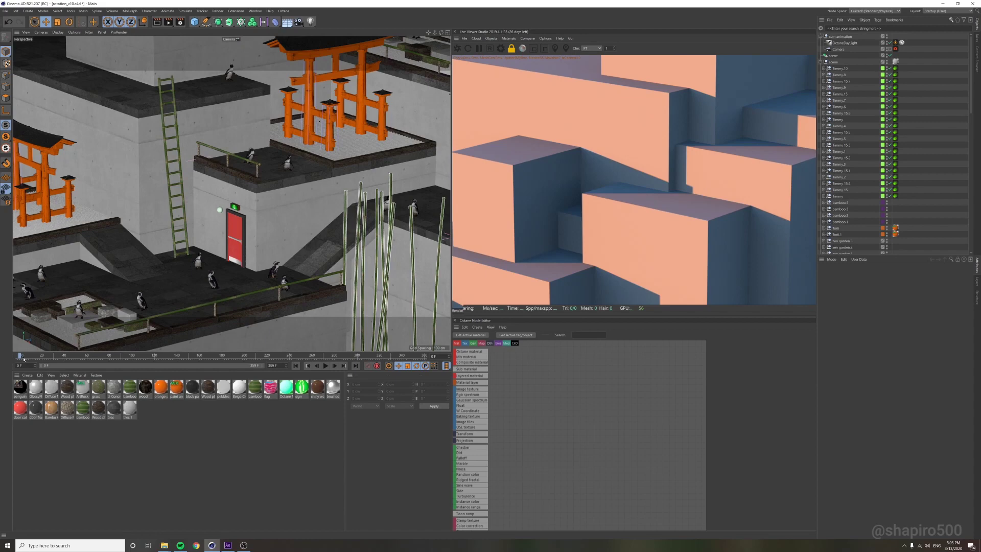
{"action": "left_click_drag", "start_coordinate": [27, 356], "coordinate": [82, 356]}
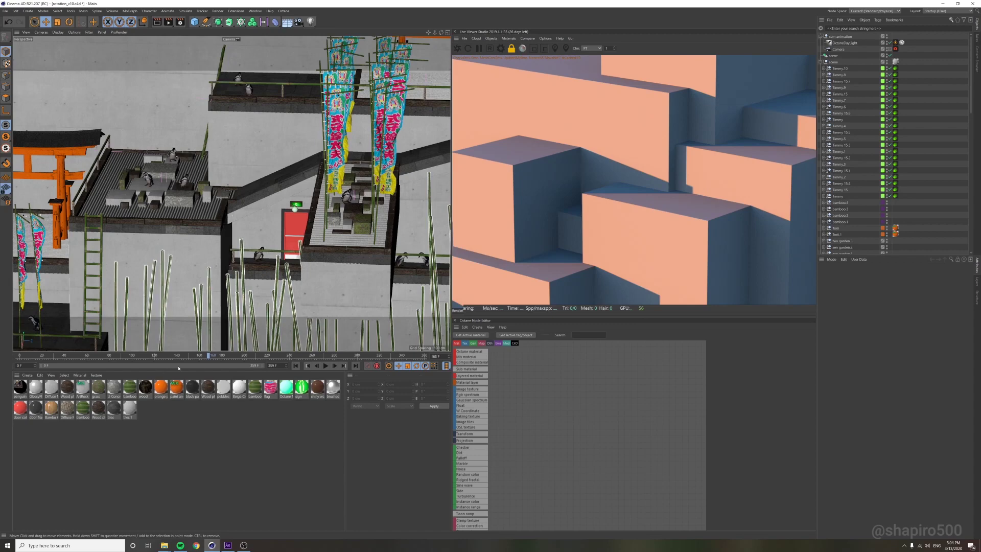
{"action": "left_click_drag", "start_coordinate": [236, 357], "coordinate": [312, 356]}
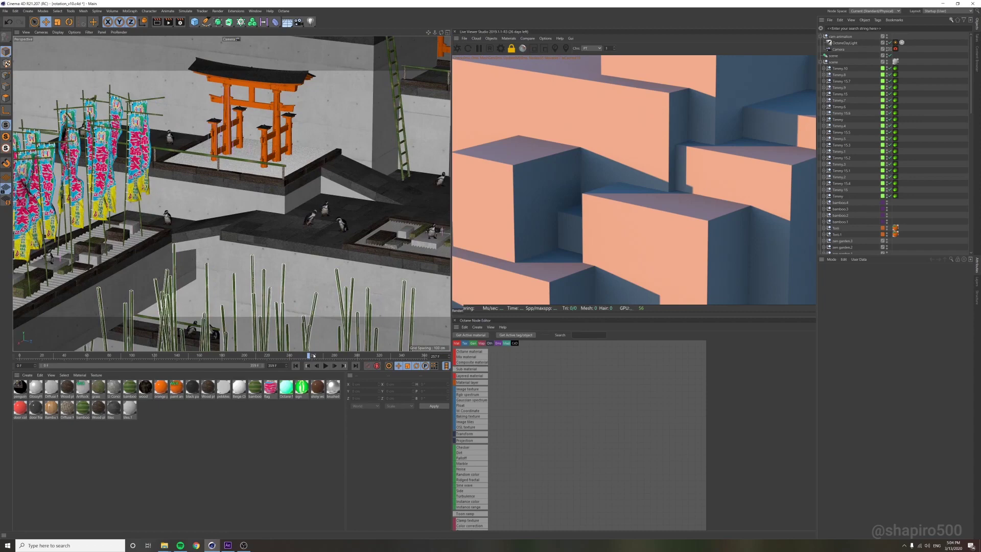
{"action": "left_click_drag", "start_coordinate": [313, 355], "coordinate": [335, 330]}
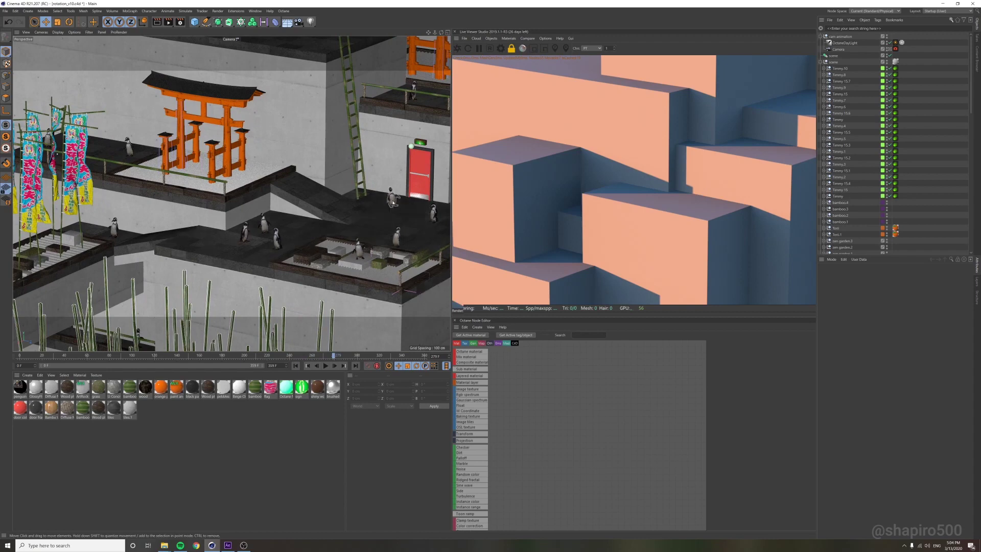
{"action": "left_click_drag", "start_coordinate": [333, 356], "coordinate": [272, 370]}
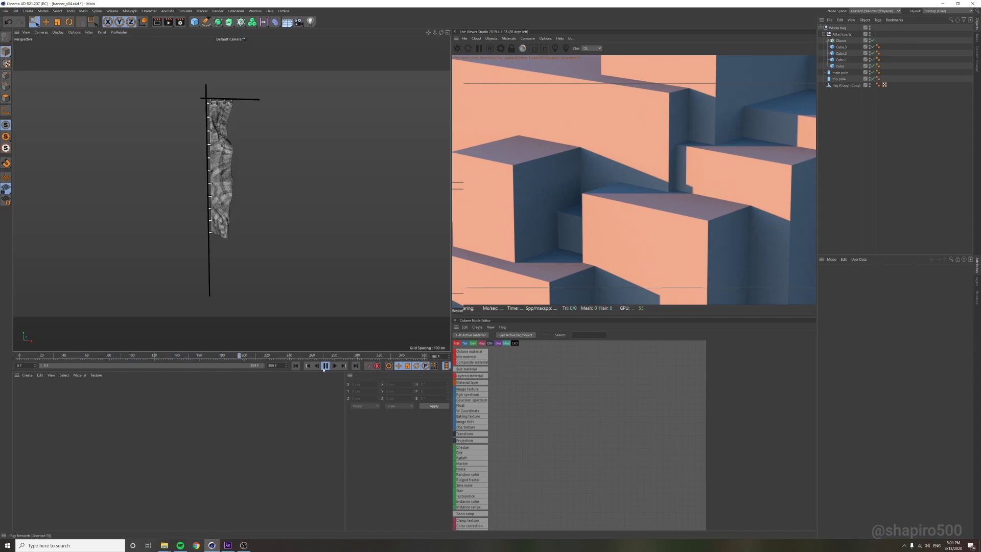
- Switch to the open project banner_v05 and scrub its timeline to check the waving flag clones
{"action": "left_click", "coordinate": [251, 11]}
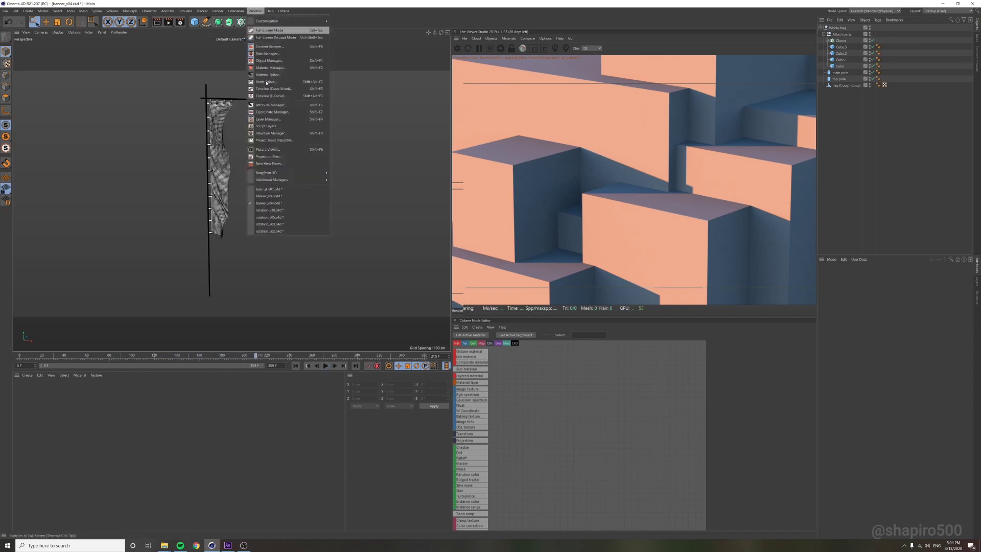
{"action": "left_click", "coordinate": [269, 196]}
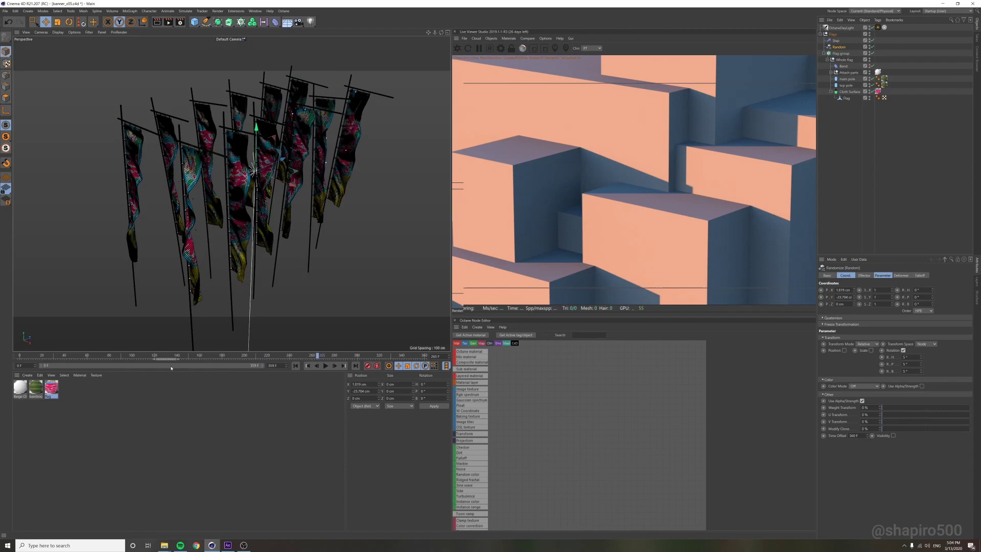
{"action": "left_click_drag", "start_coordinate": [28, 357], "coordinate": [267, 349]}
- Open the timeline in F-curve mode and examine the Strength and Angle animation curves of the flag's Bend deformer
{"action": "key", "text": "shift+F3"}
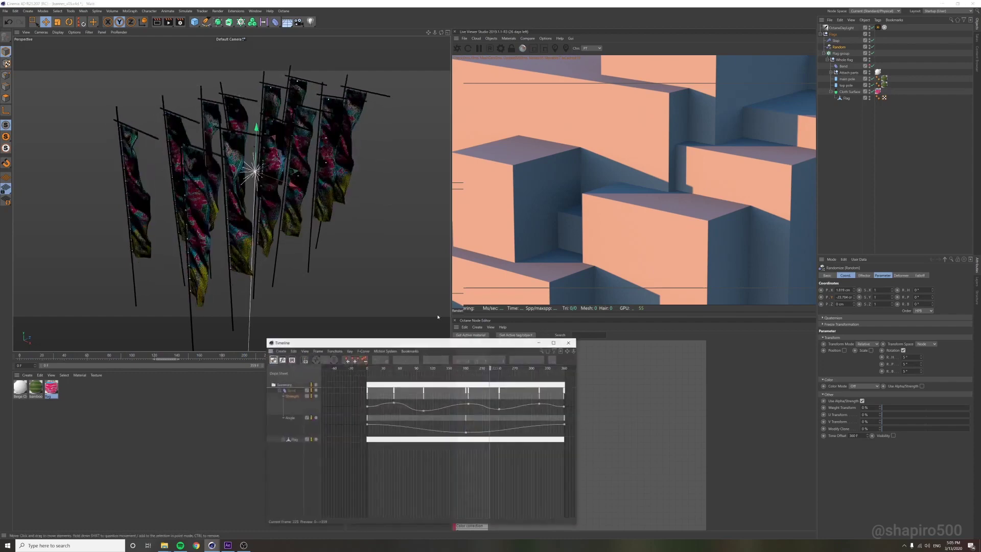
{"action": "left_click_drag", "start_coordinate": [436, 342], "coordinate": [379, 280]}
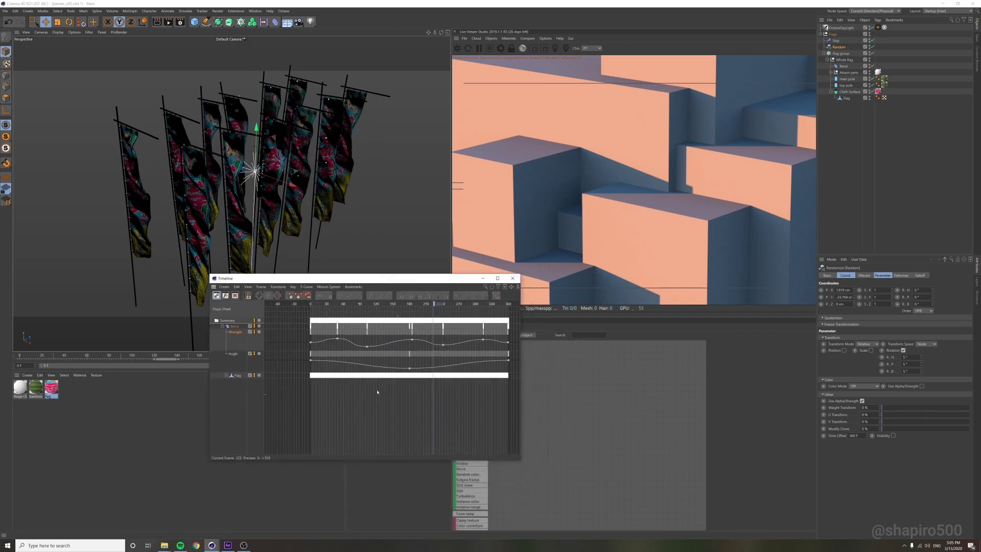
{"action": "key", "text": "Tab"}
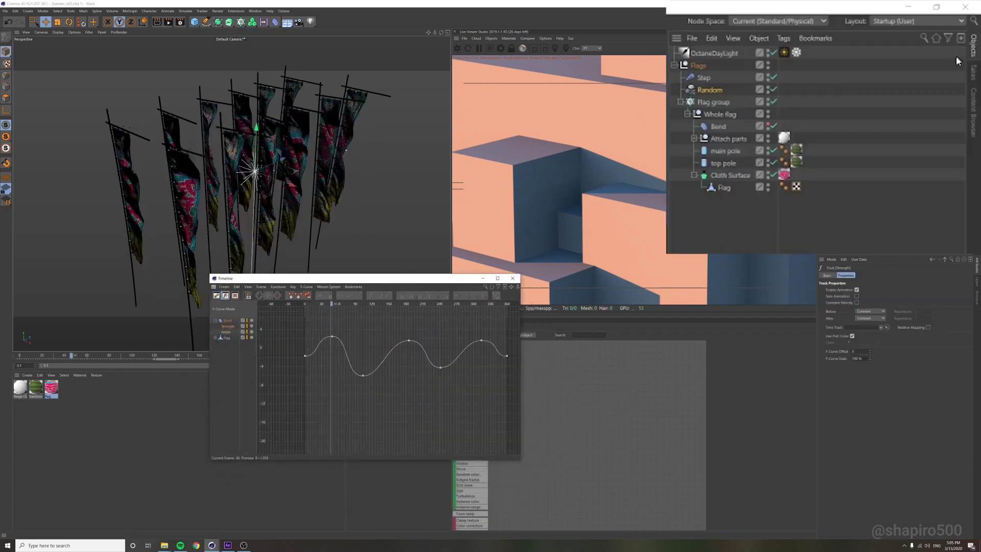
{"action": "left_click", "coordinate": [718, 127]}
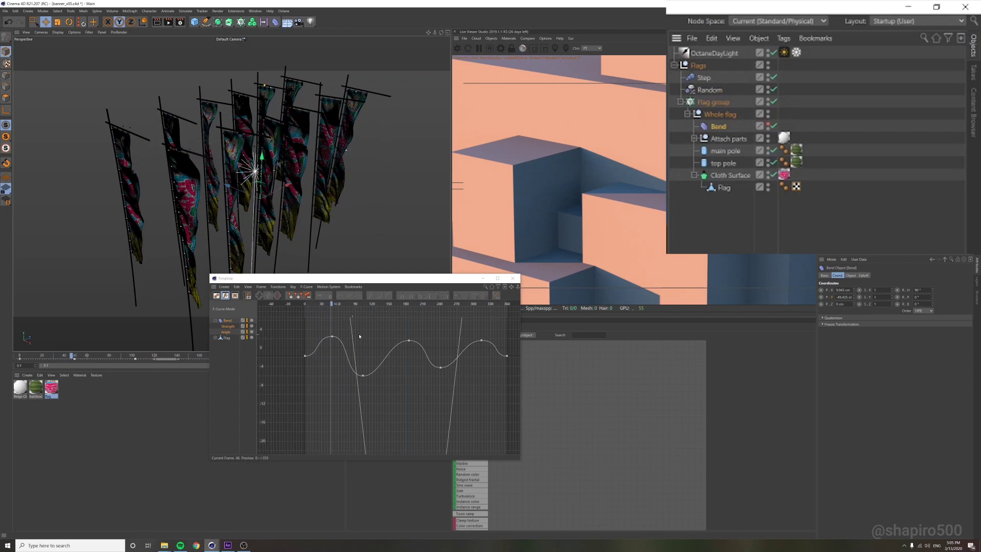
{"action": "left_click", "coordinate": [228, 327]}
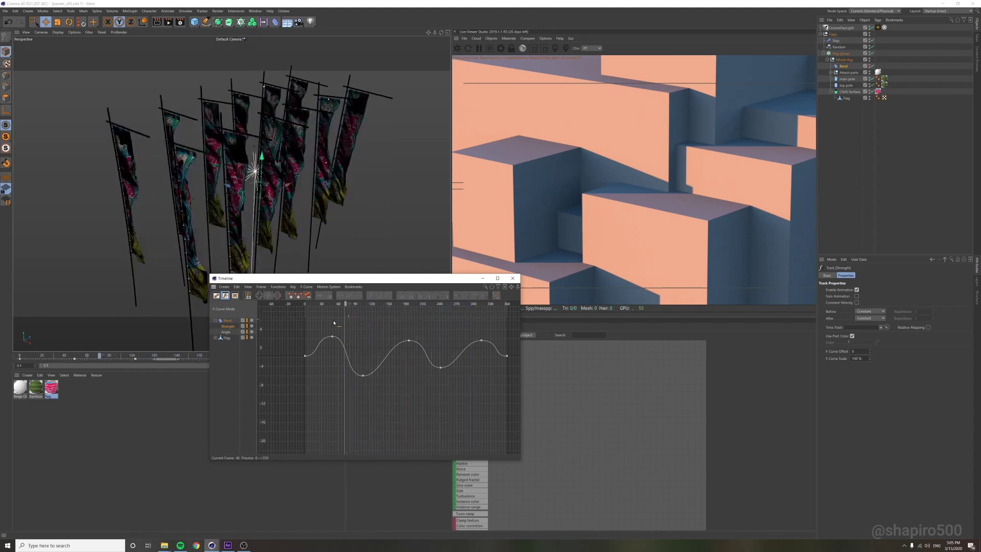
{"action": "left_click", "coordinate": [224, 332]}
{"action": "key", "text": "h"}
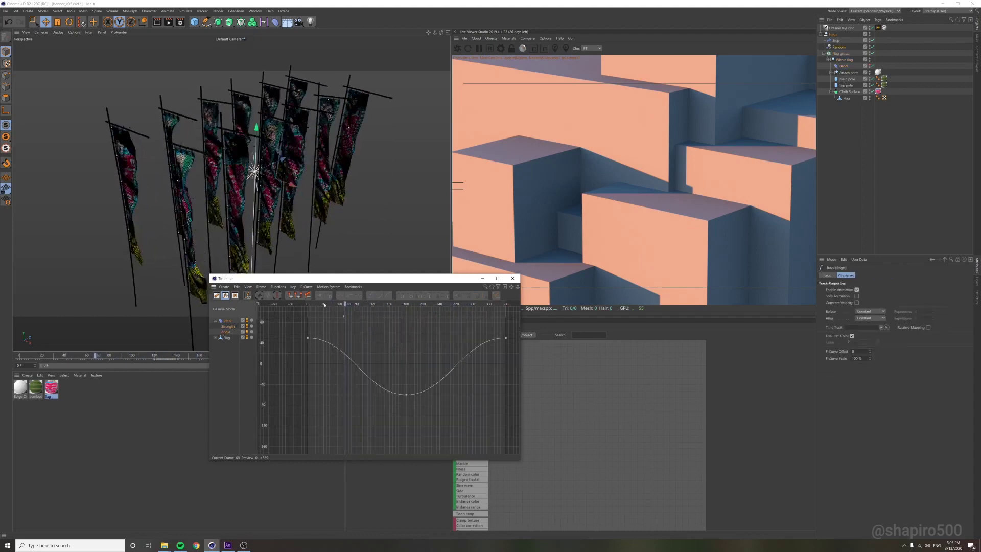